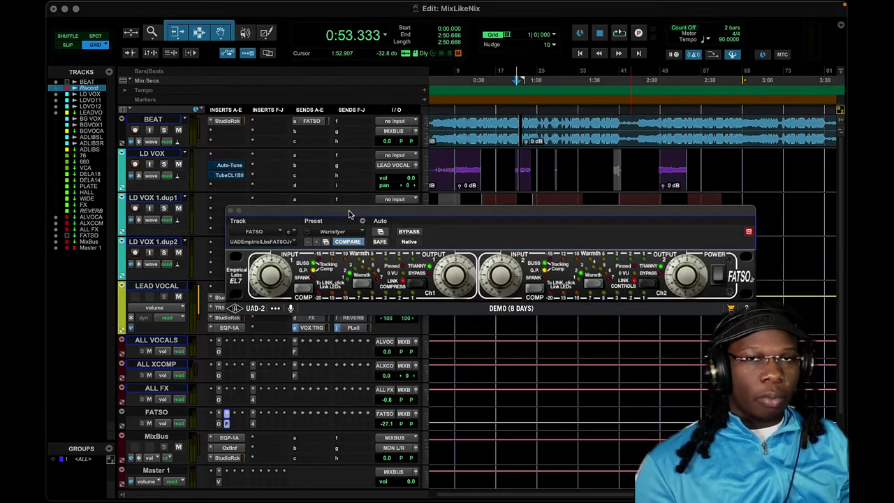
Make the FATSO auxiliary track inactive, moving the FATSO Jr. plug-in window off the track area first
left_click_drag(349, 213, 350, 303)
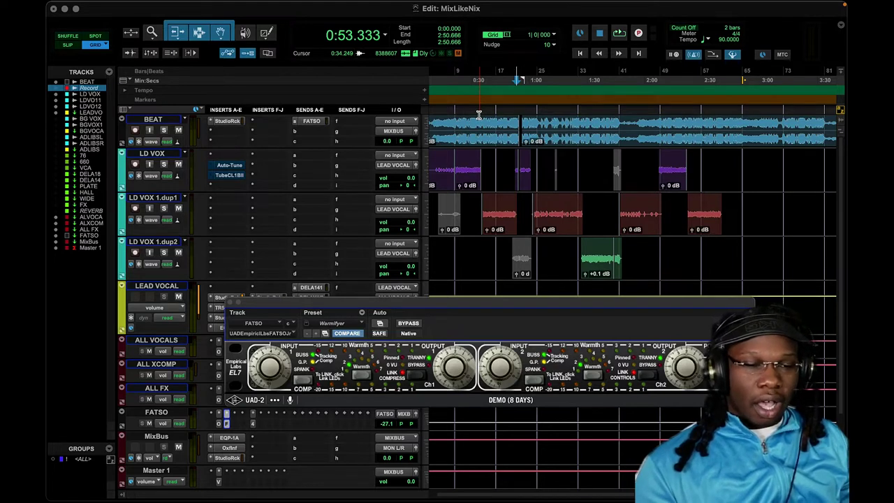
left_click(167, 412)
right_click(166, 412)
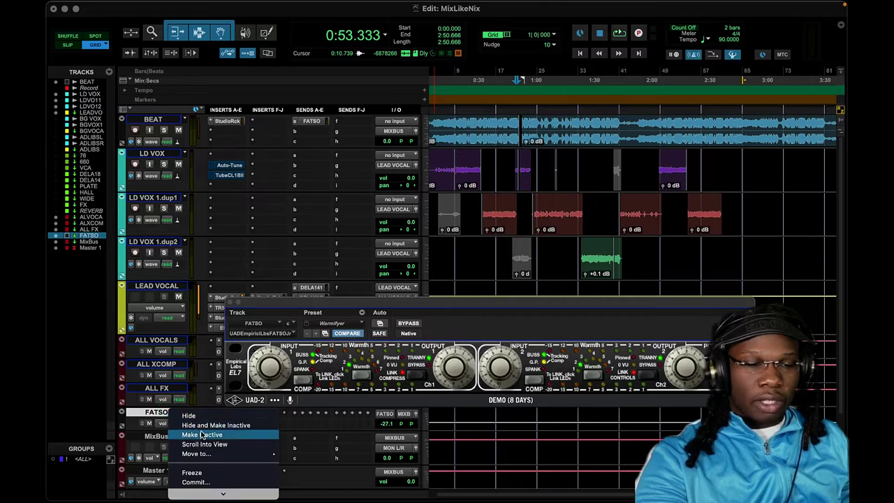
left_click(200, 436)
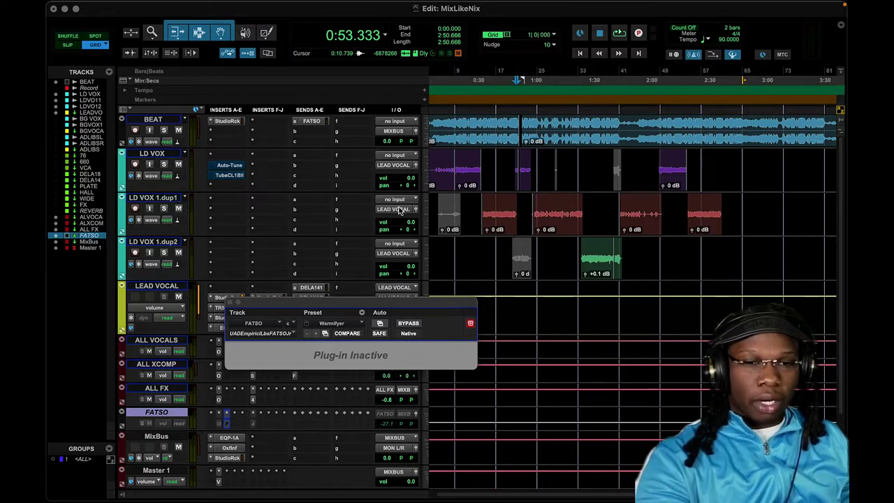
Place the playback start at 0:13.333 and play the mix to hear it without the FATSO track
left_click(453, 78)
left_click(447, 78)
left_click(442, 78)
key("space")
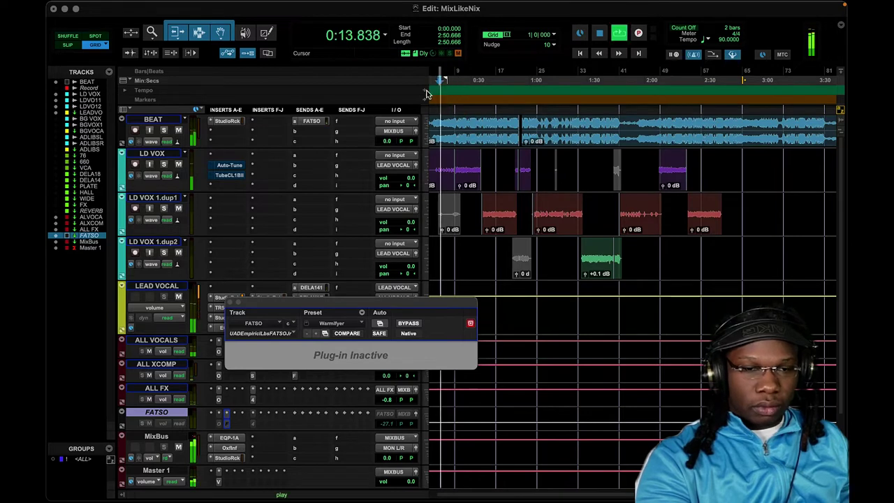
Mute the BEAT track's send to FATSO during playback, close the send window and stop playback
left_click(318, 121)
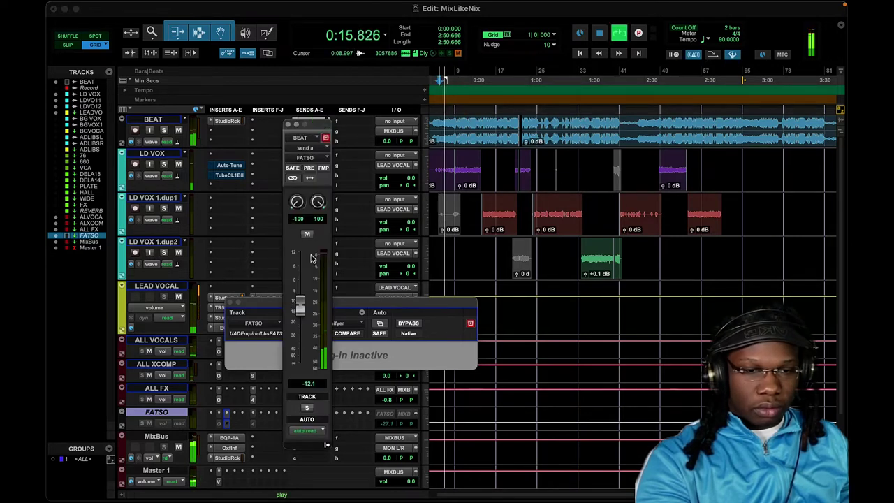
left_click(287, 123)
left_click_drag(269, 306, 356, 345)
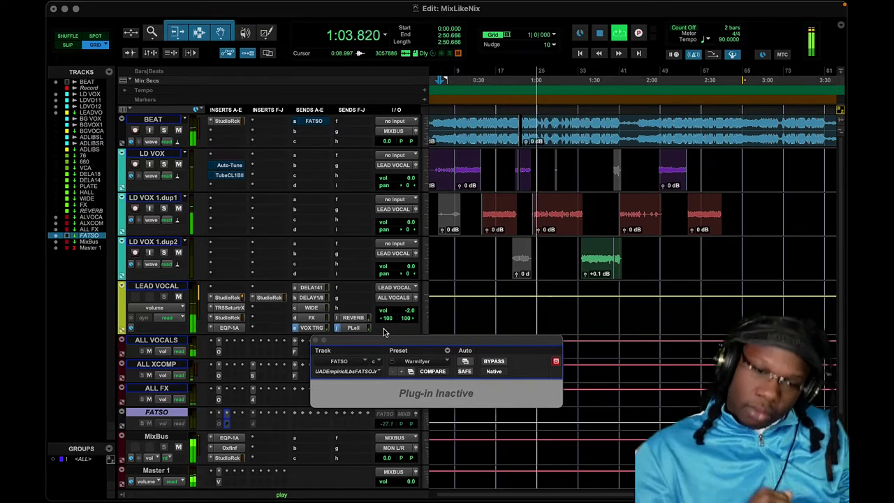
key("space")
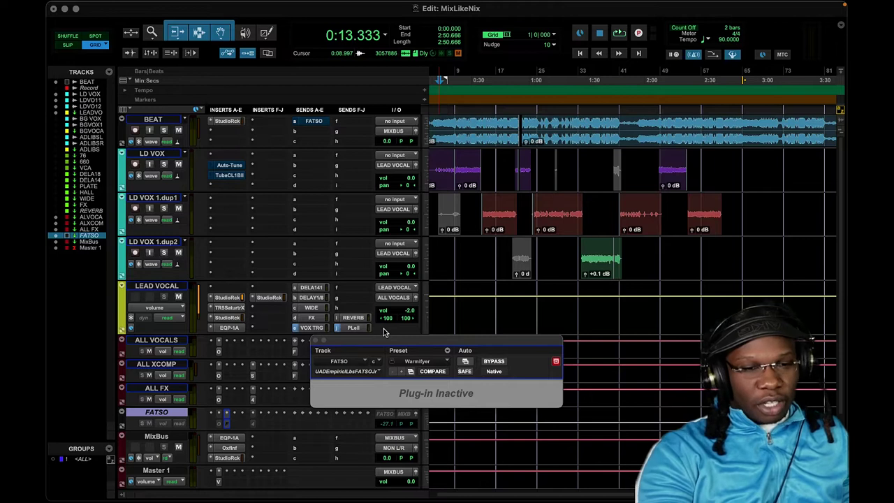
Make the FATSO track active again and open its UAD Oxide Tape insert
right_click(164, 412)
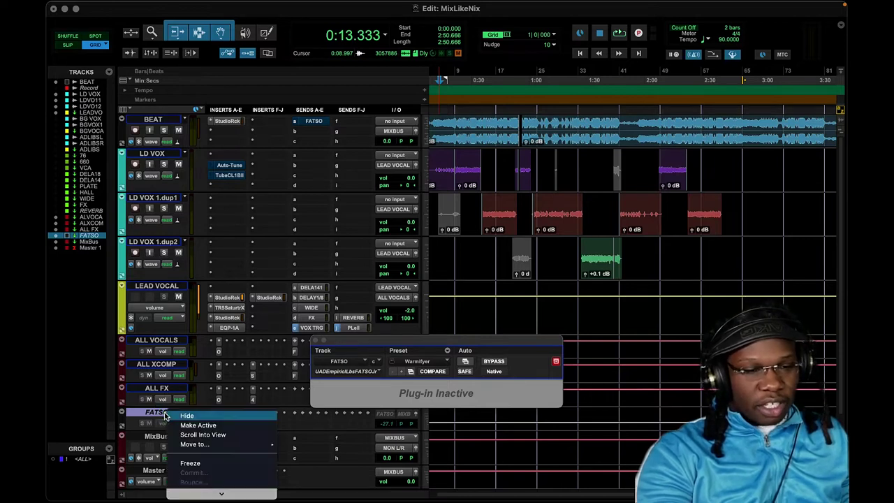
left_click(180, 426)
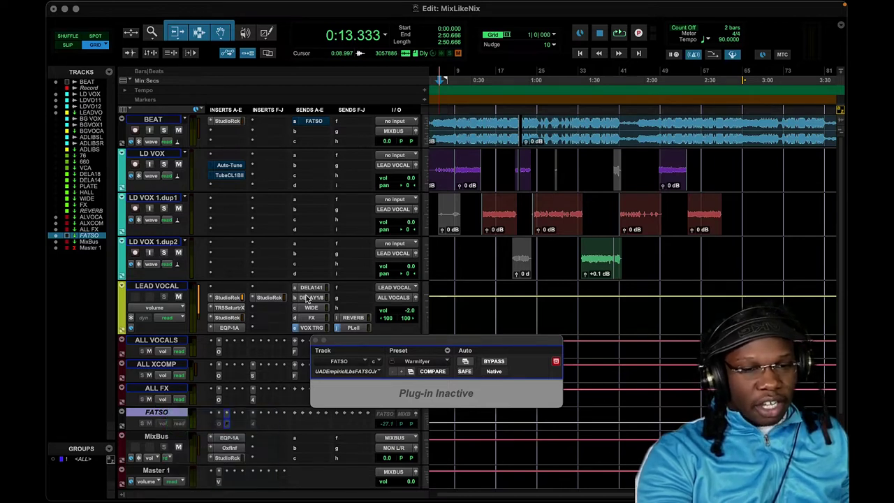
left_click(219, 423)
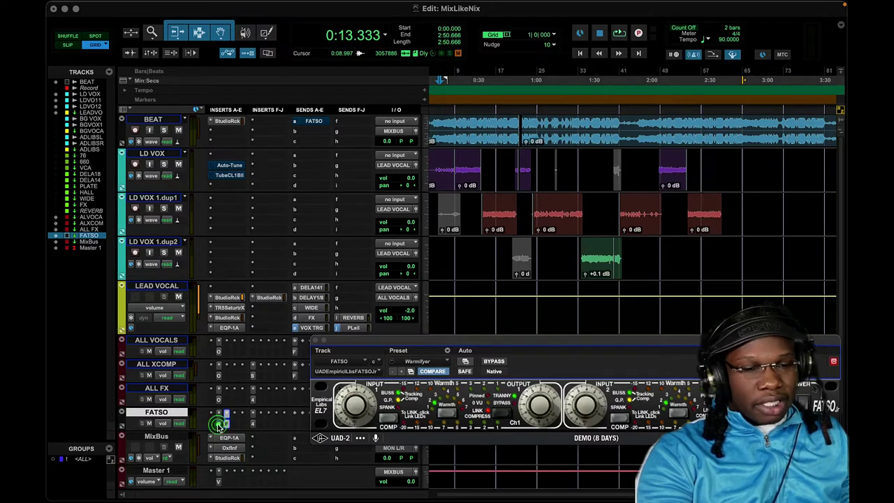
left_click_drag(454, 342, 451, 166)
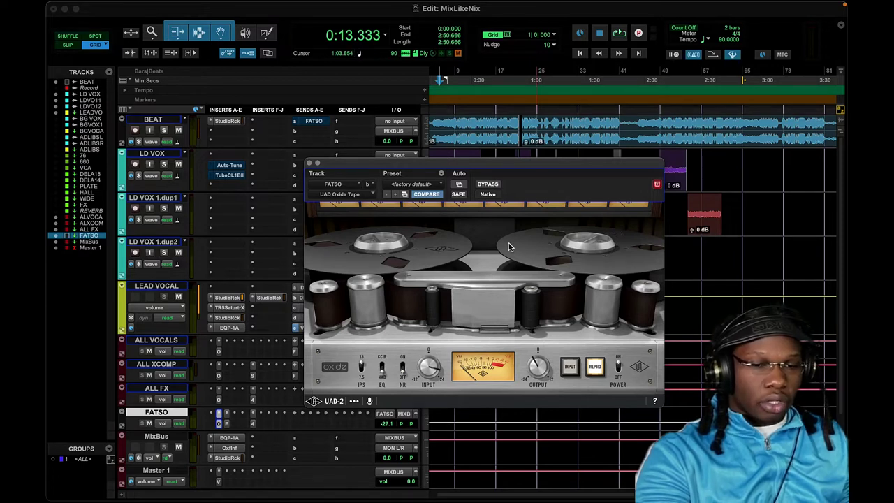
Unmute the BEAT track's send to FATSO and close the send window
left_click(312, 121)
left_click(307, 233)
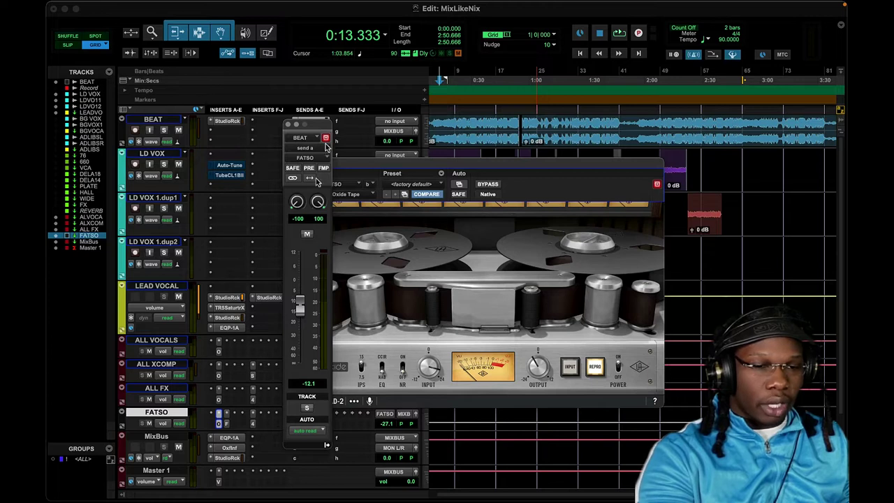
left_click_drag(422, 162, 476, 158)
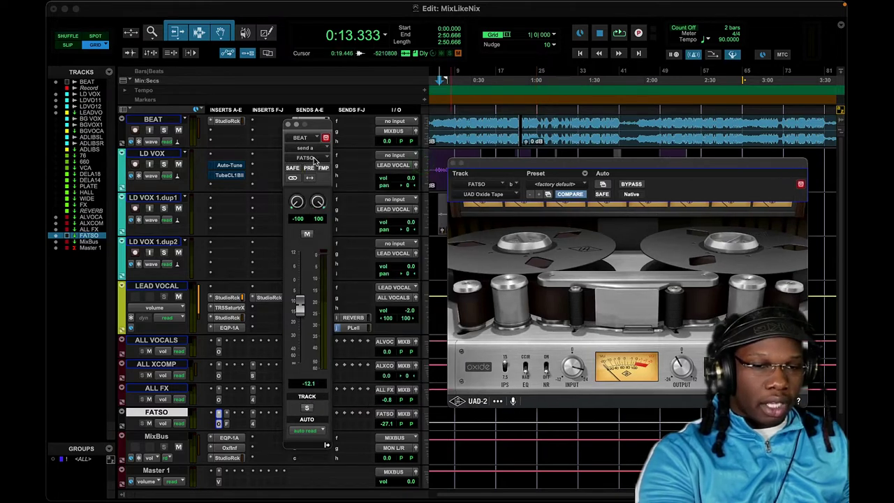
left_click(288, 124)
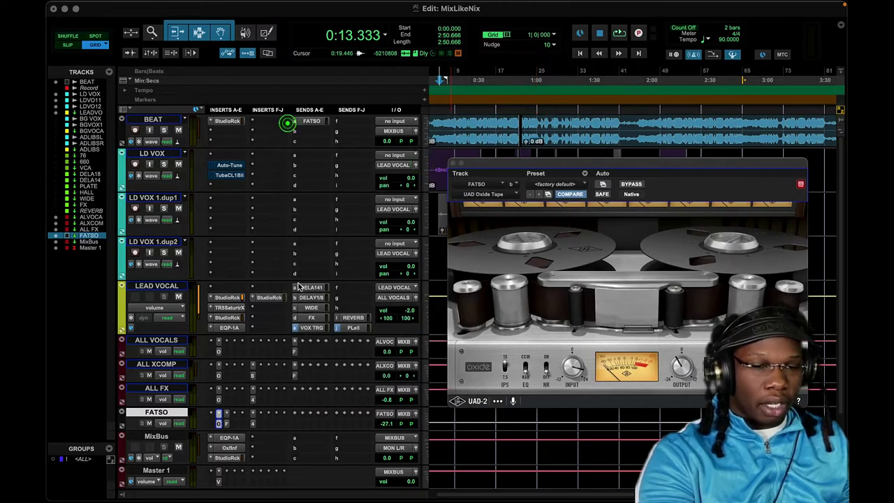
Mute the FATSO sends on the ALL VOCALS and ALL XCOMP tracks
left_click(295, 344)
left_click(310, 233)
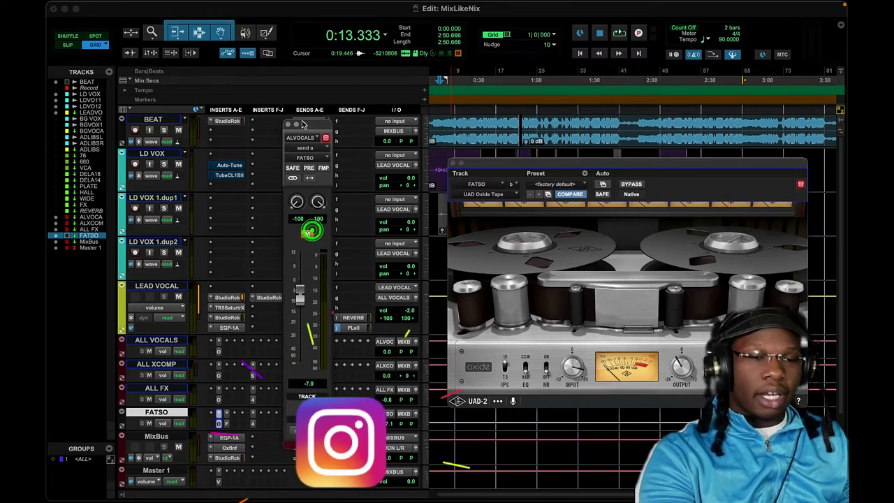
left_click(288, 125)
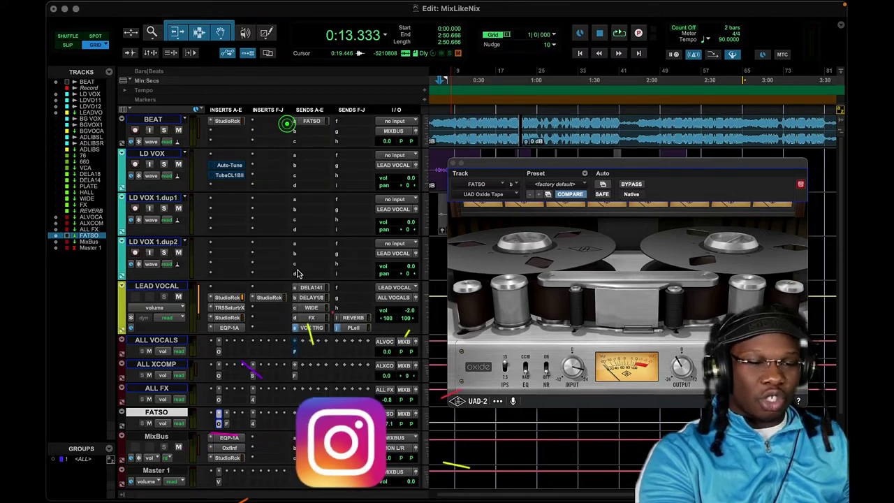
left_click(294, 374)
left_click(306, 224)
left_click(295, 124)
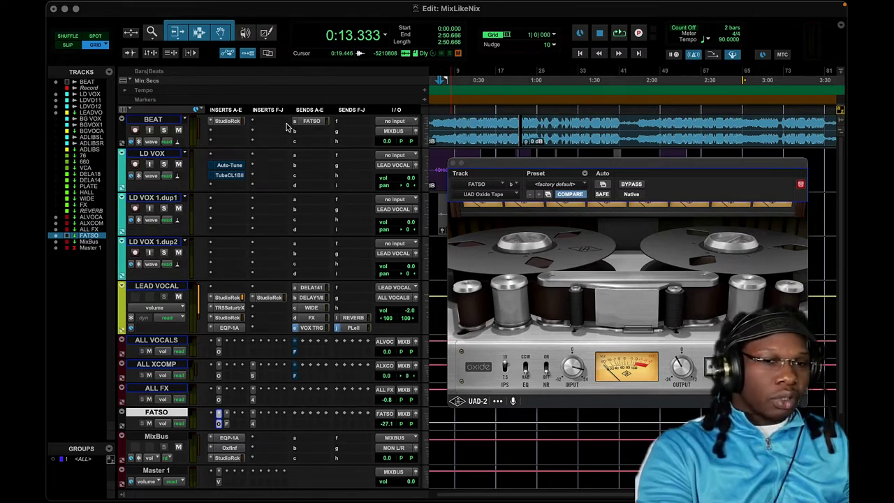
Open the BEAT track's FATSO send, close the Oxide Tape window, and play the session with BEAT soloed
left_click(311, 121)
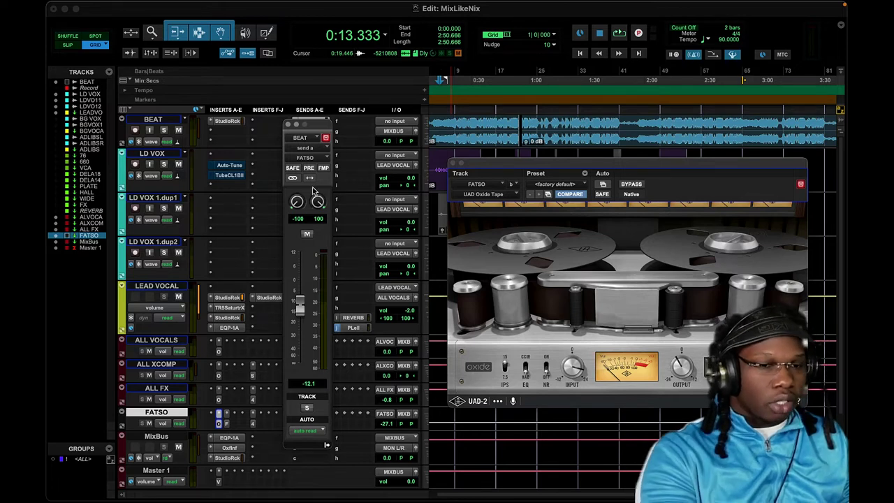
left_click(453, 162)
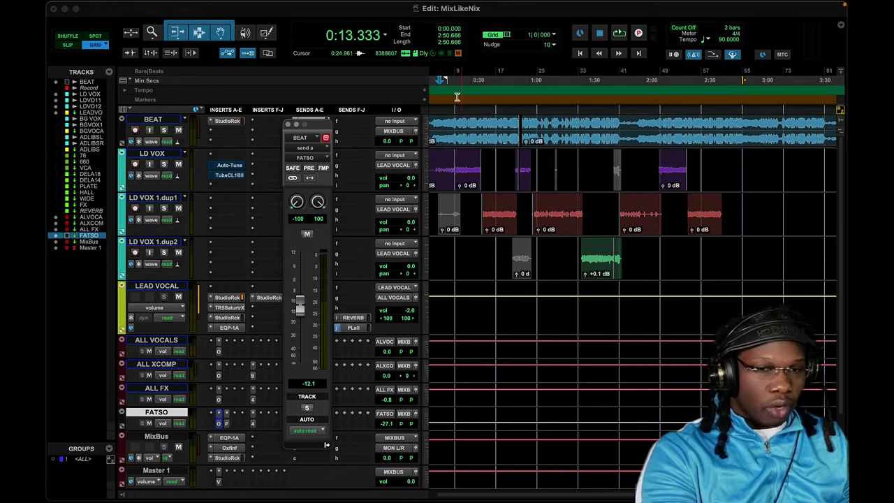
left_click(163, 131)
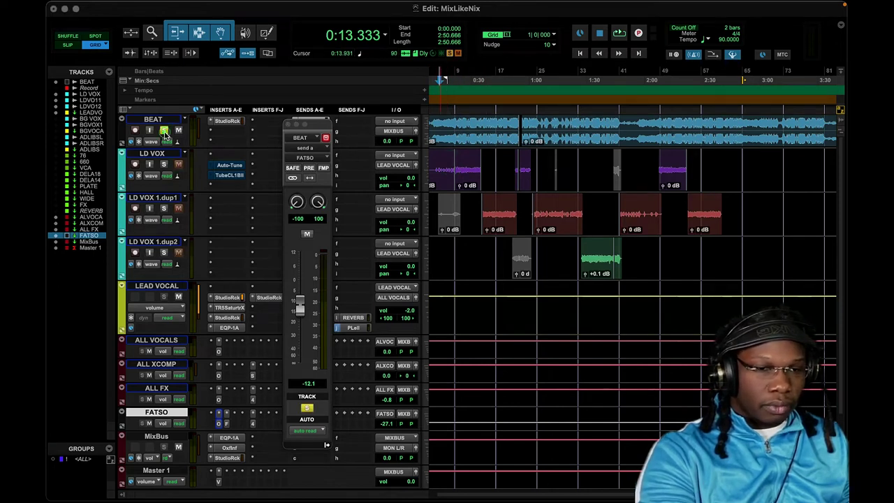
key("space")
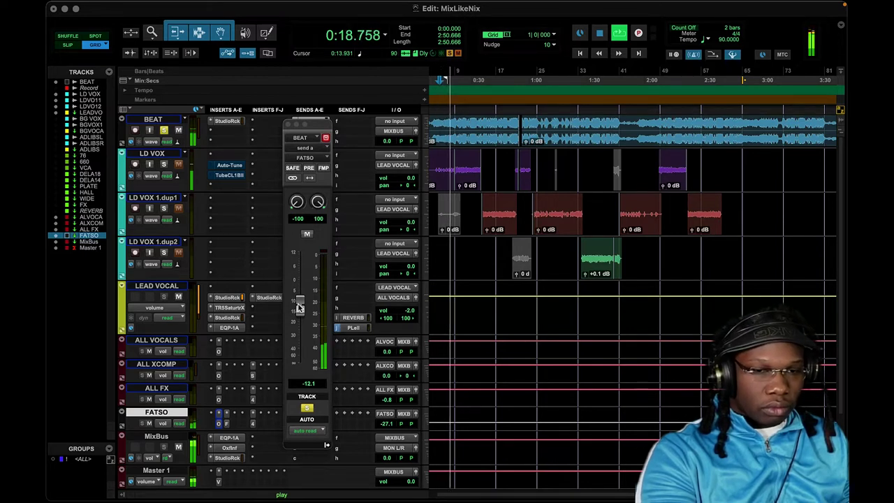
Compare the soloed beat with and without its FATSO send by toggling the send's mute, ending unmuted with playback stopped
mouse_move(299, 308)
left_mouse_down()
mouse_move(304, 381)
mouse_move(300, 308)
left_mouse_up()
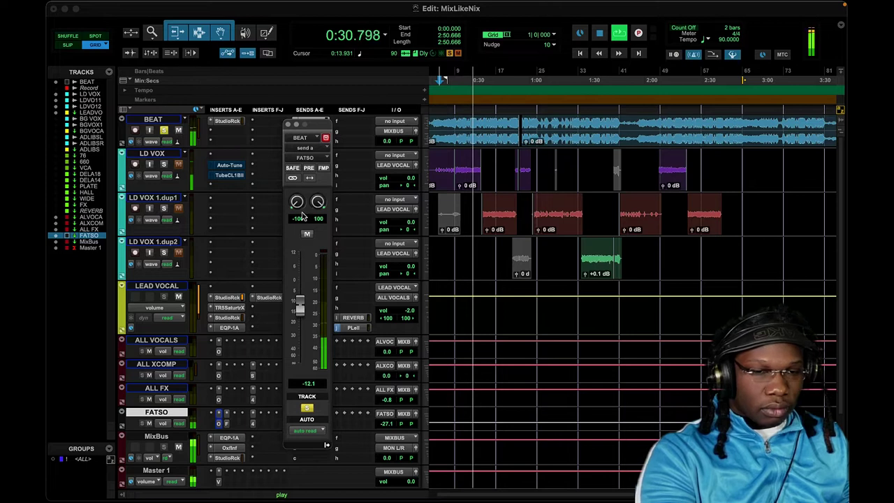
left_click(306, 234)
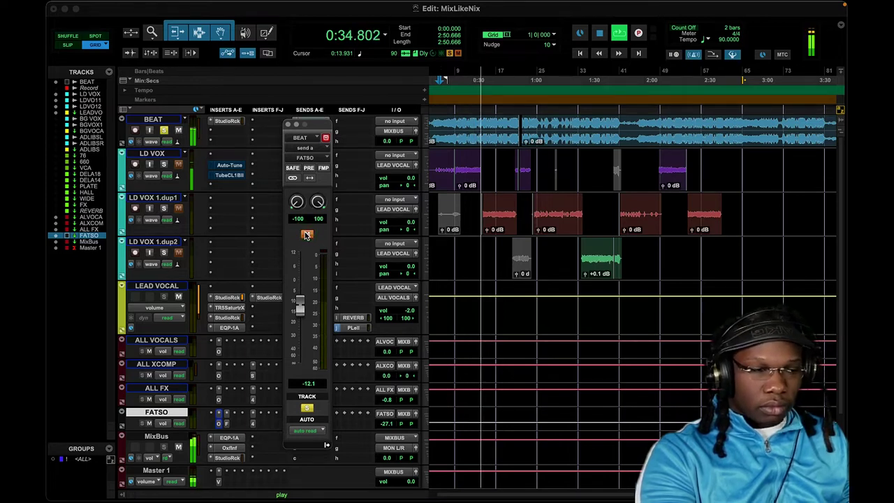
left_click(306, 235)
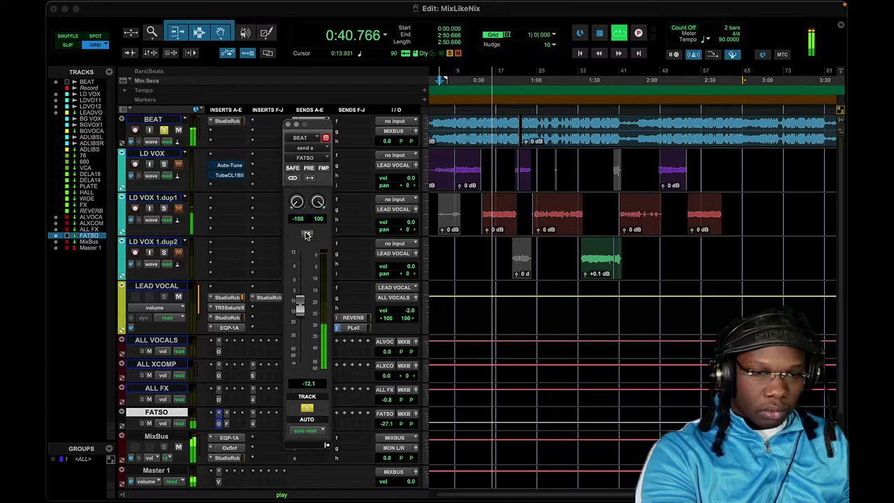
left_click(305, 234)
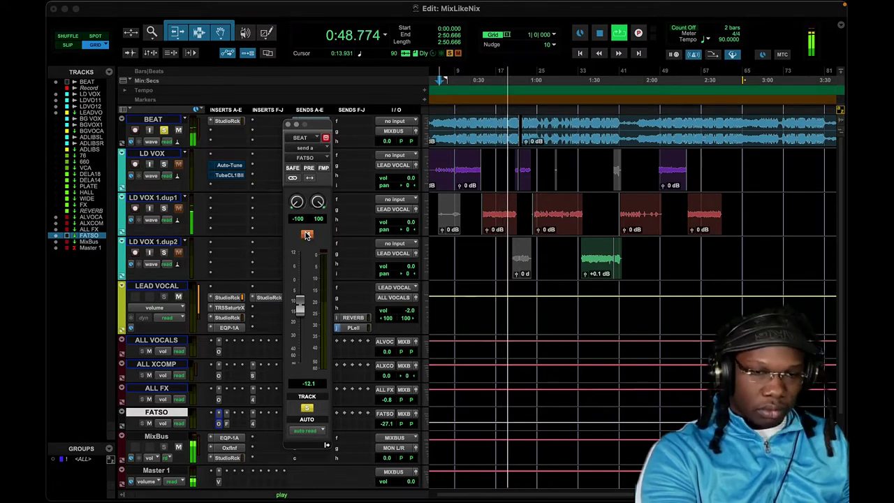
left_click(306, 235)
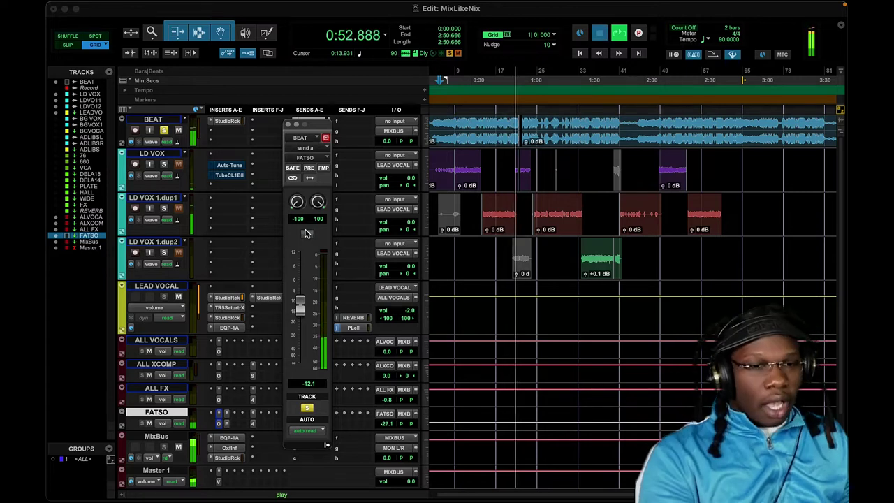
key("space")
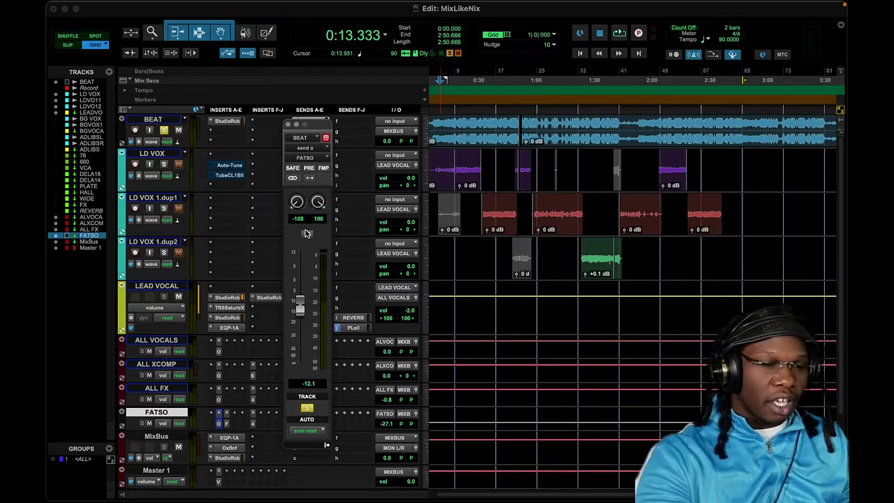
Open the FATSO Jr. insert on the FATSO track and position its window to examine the Warmifyer preset's settings
left_click(221, 423)
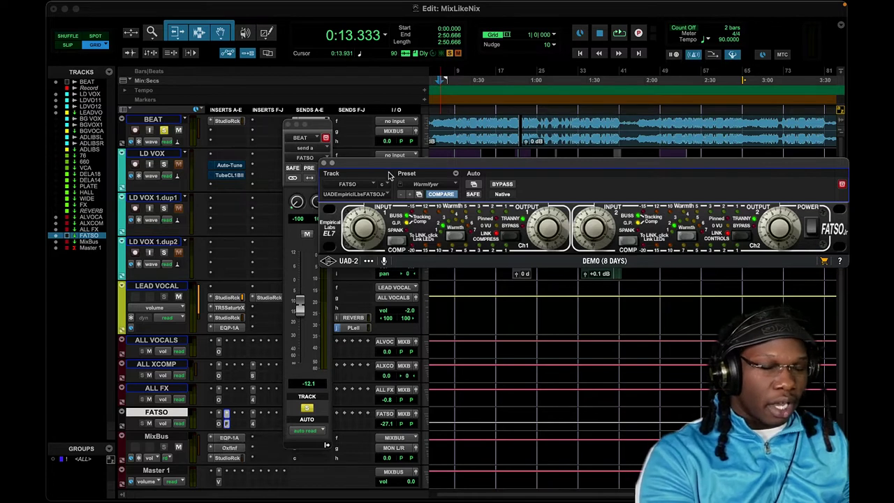
left_click_drag(390, 167, 352, 230)
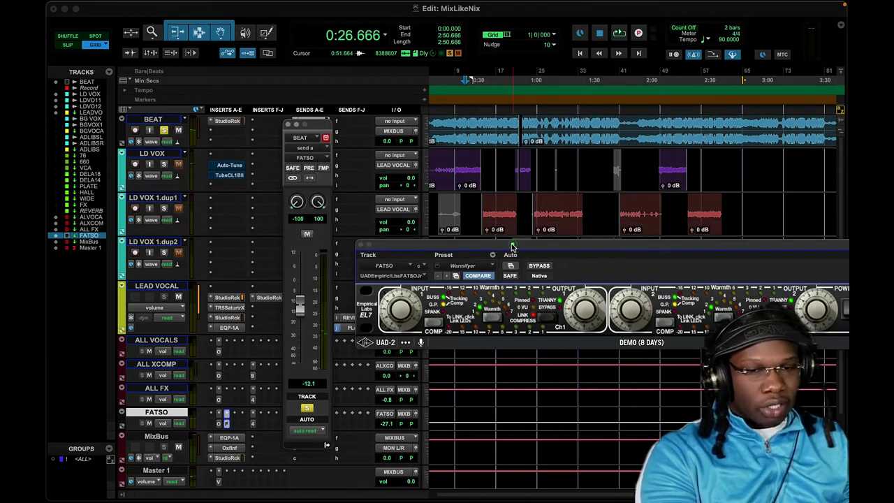
left_click_drag(437, 241, 444, 282)
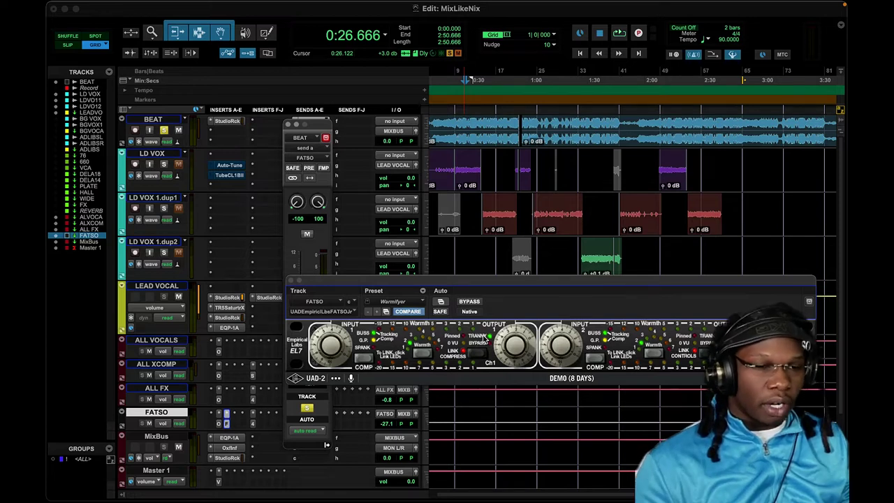
left_click_drag(447, 279, 474, 228)
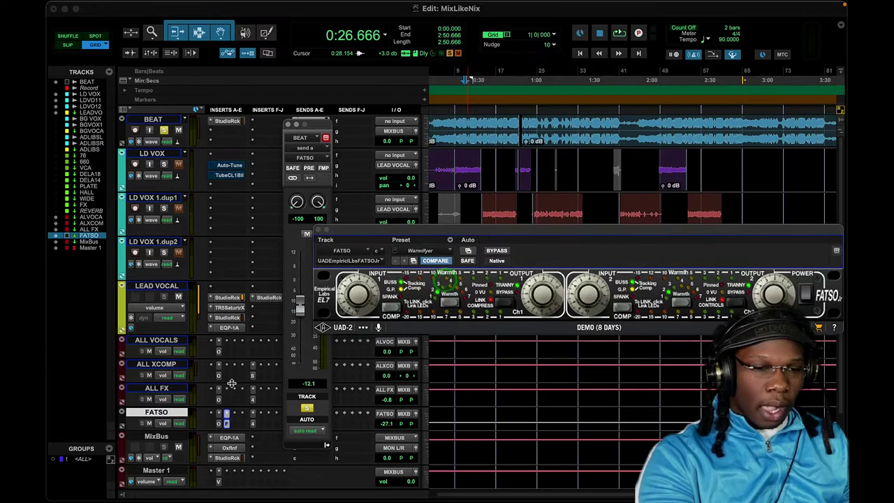
Open the FATSO track's Oxide Tape insert alongside the FATSO Jr. window to examine both plug-ins' settings
left_click(219, 423)
left_click_drag(467, 259, 364, 198)
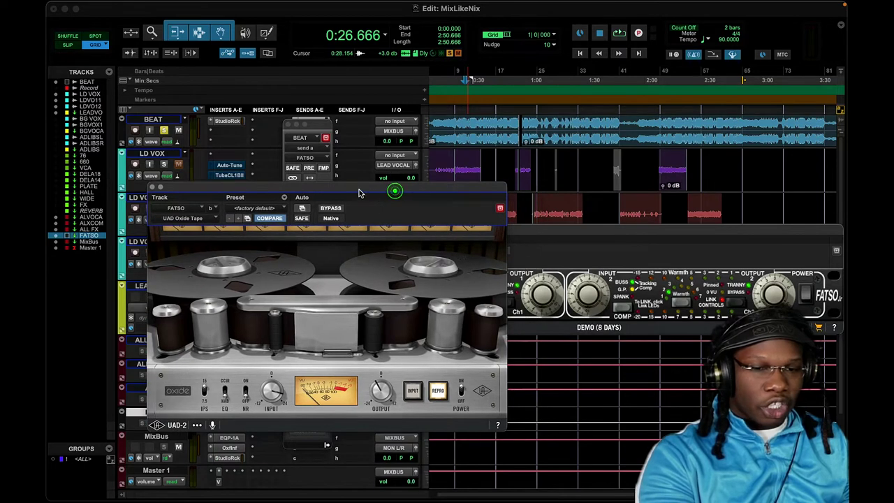
left_click(570, 227)
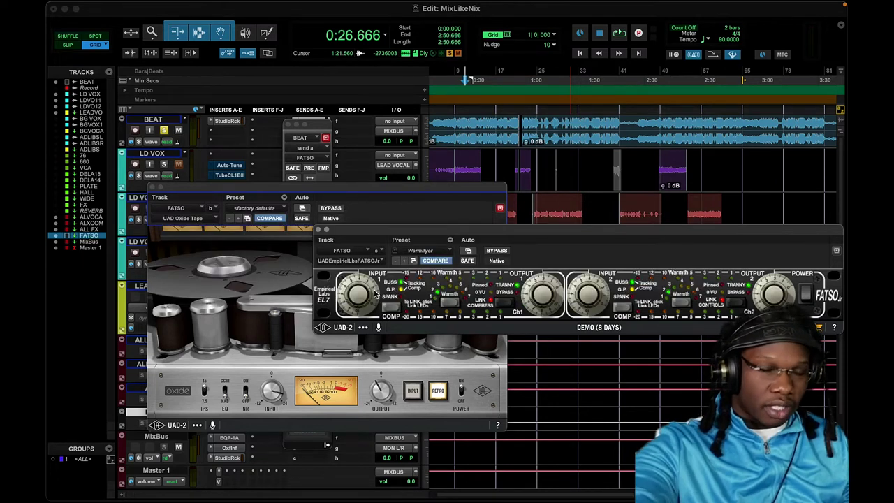
left_click_drag(448, 232, 453, 262)
Close the Oxide Tape and BEAT send windows, and unmute the ALL VOCALS track's send to FATSO
left_click(153, 188)
left_click(288, 124)
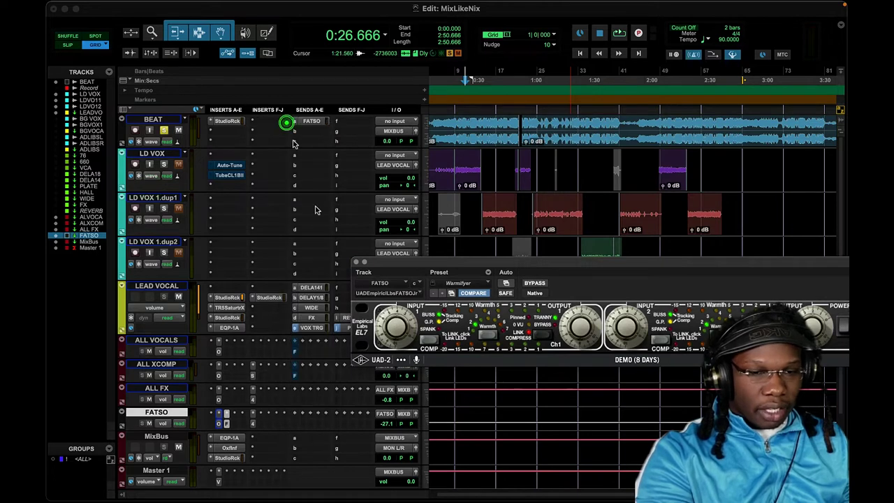
left_click(297, 352)
left_click(305, 235)
left_click_drag(318, 126, 305, 125)
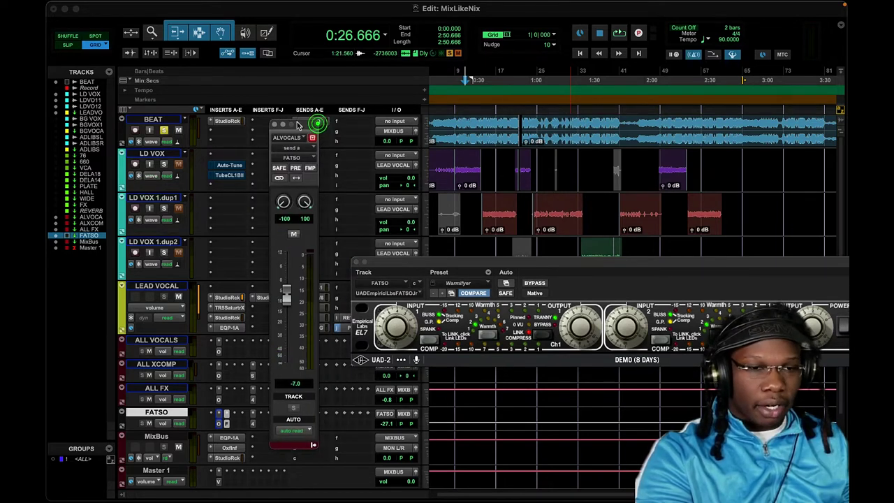
Unsolo the BEAT track, close the ALL VOCALS send window, and arrange FATSO's Oxide Tape and FATSO Jr. windows to examine both plug-ins
left_click(163, 130)
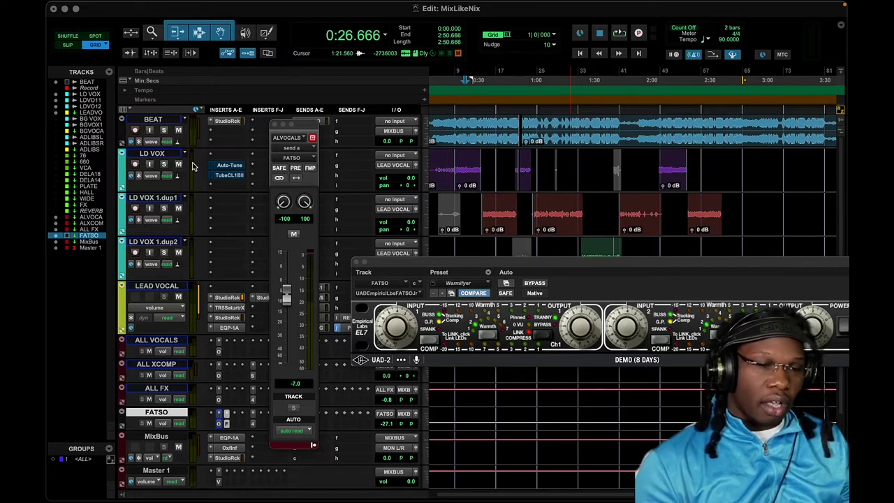
left_click(214, 424)
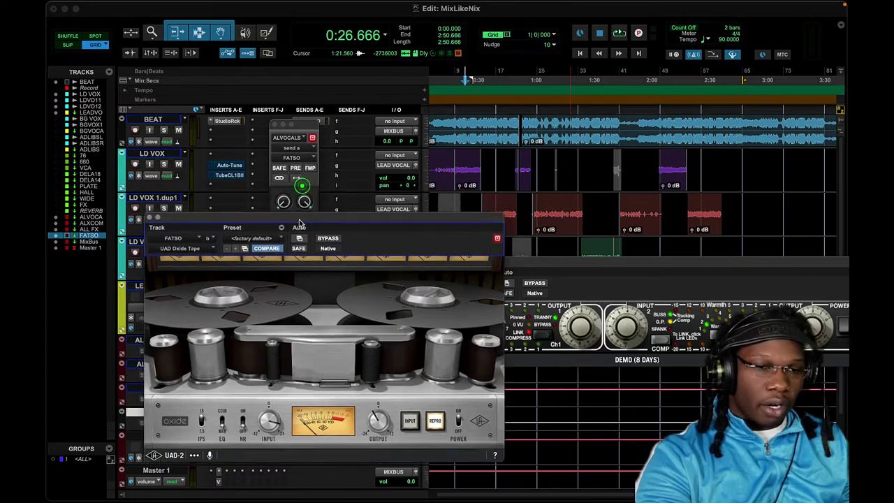
left_click_drag(305, 189, 302, 222)
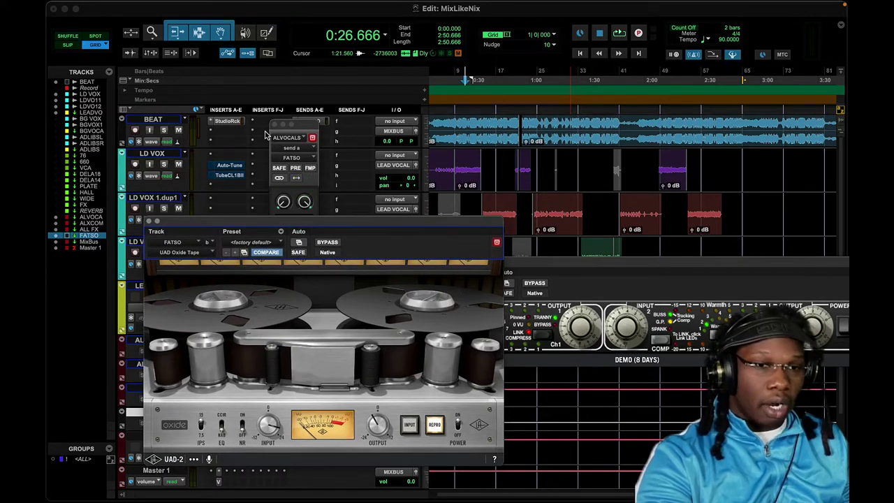
left_click(273, 125)
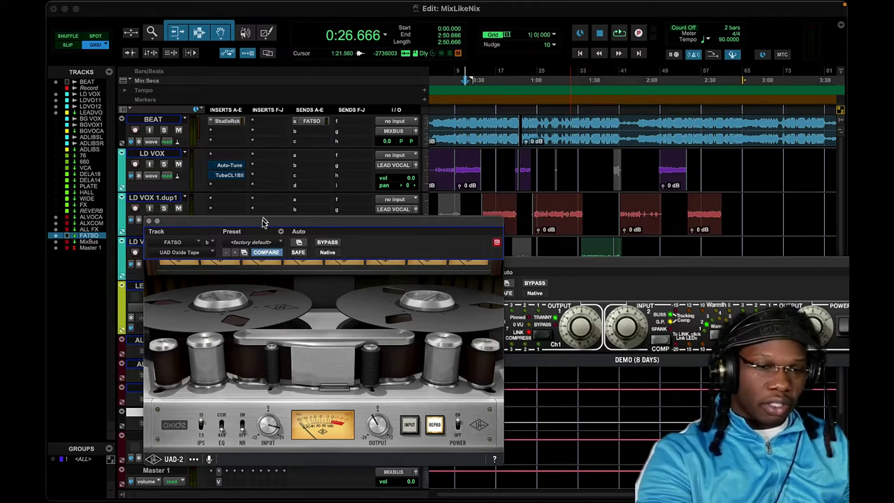
left_click_drag(262, 222, 264, 194)
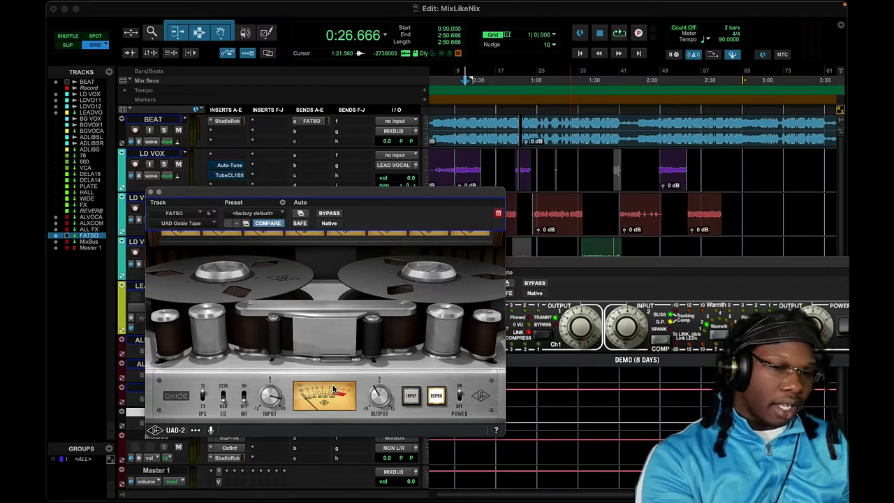
left_click_drag(584, 265, 487, 260)
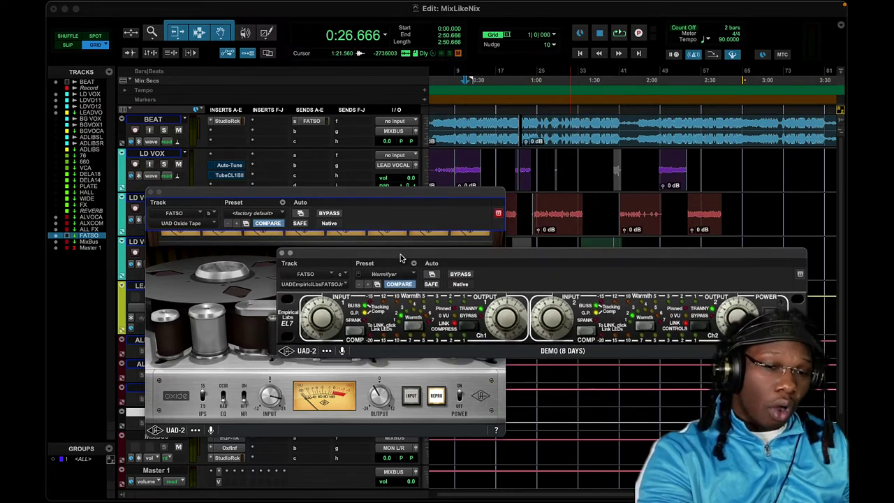
left_click_drag(400, 254, 371, 253)
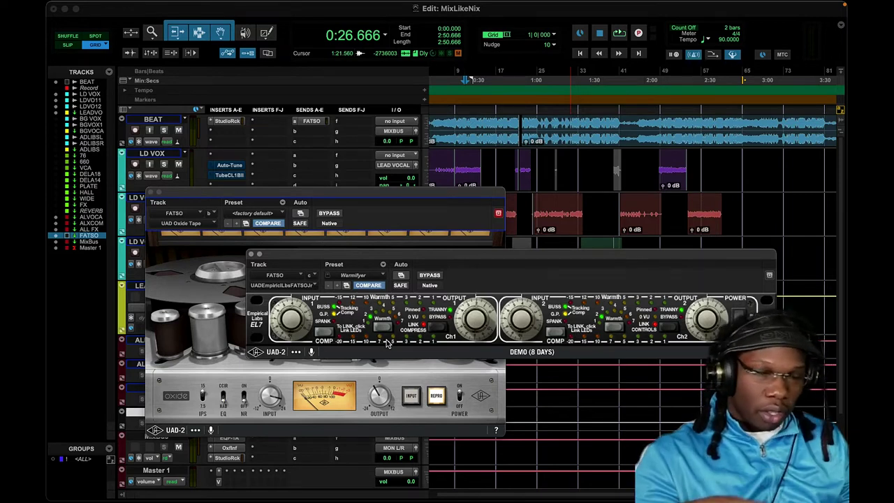
Close FATSO's Oxide Tape window and unmute the ALL XCOMP track's send to FATSO, keeping the FATSO Jr. window beside it
left_click(218, 422)
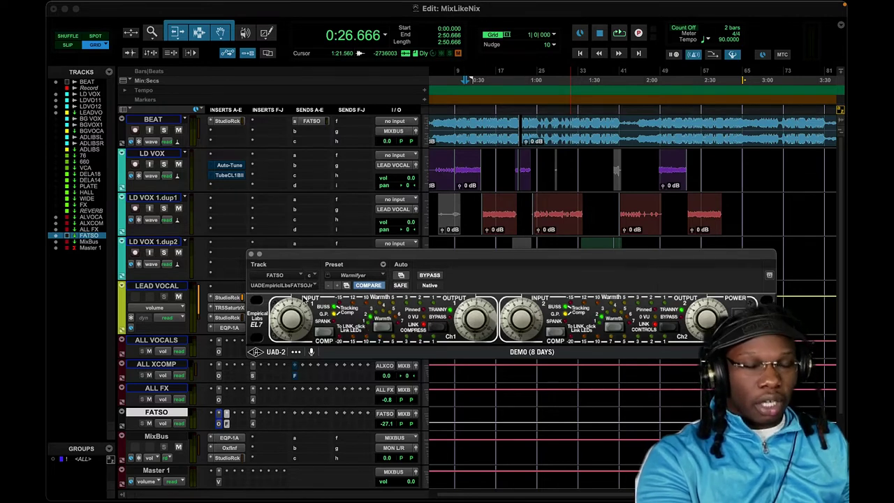
left_click_drag(338, 252, 424, 248)
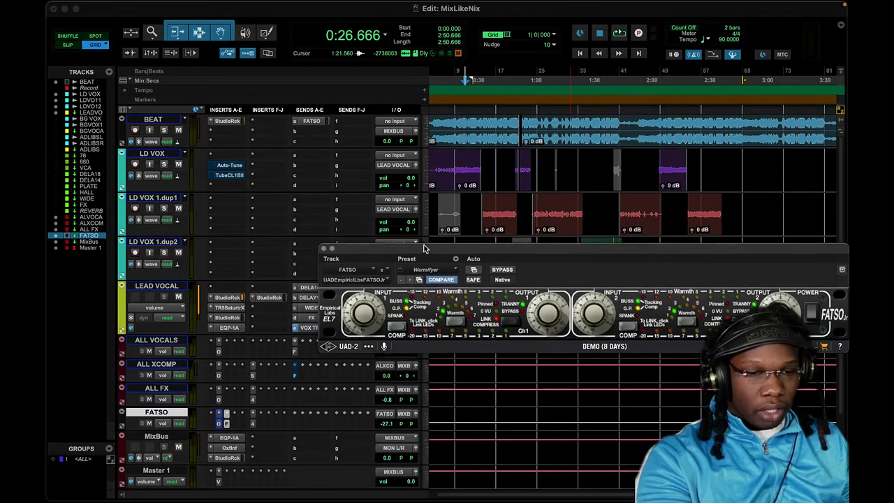
left_click(294, 370)
left_click(293, 225)
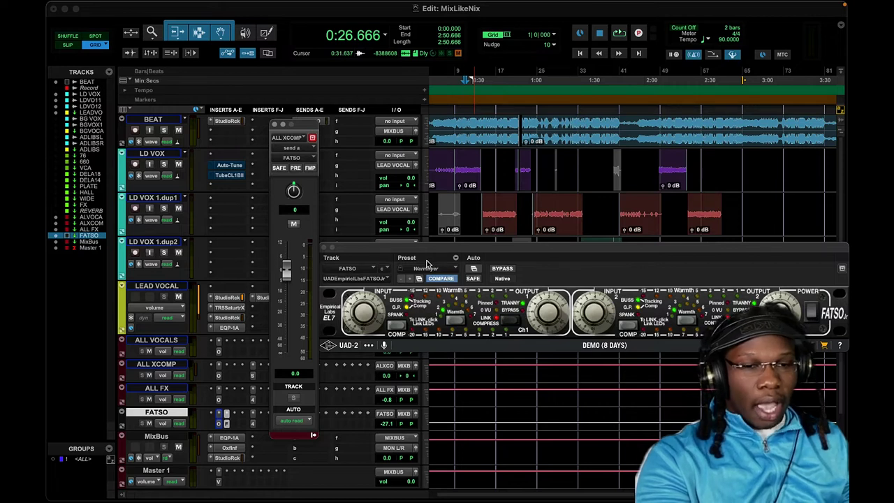
mouse_move(426, 248)
left_mouse_down()
mouse_move(433, 297)
mouse_move(440, 255)
left_mouse_up()
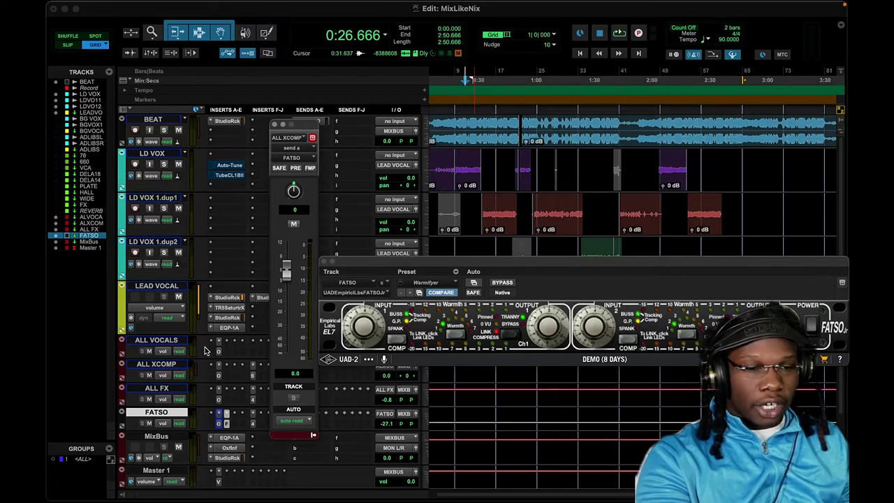
Compare the playing mix with ALL XCOMP's Oxide Tape insert bypassed and active, ending with it active and playback stopped
left_click(218, 374)
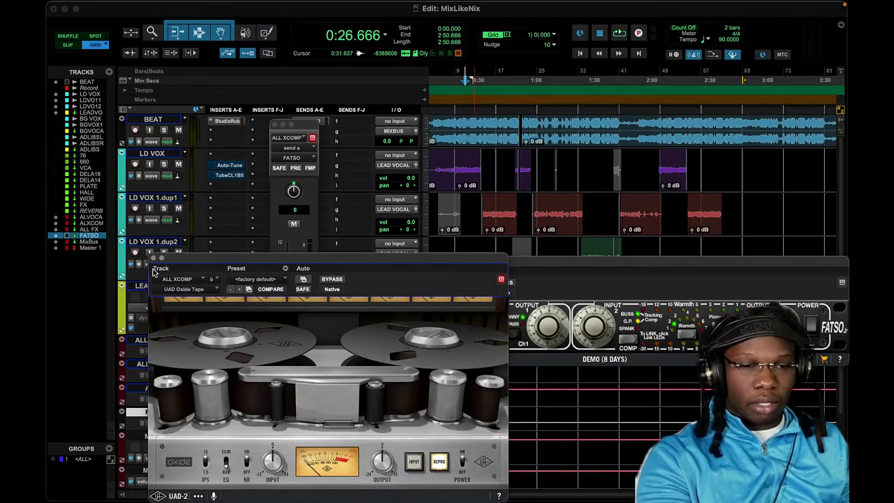
key("space")
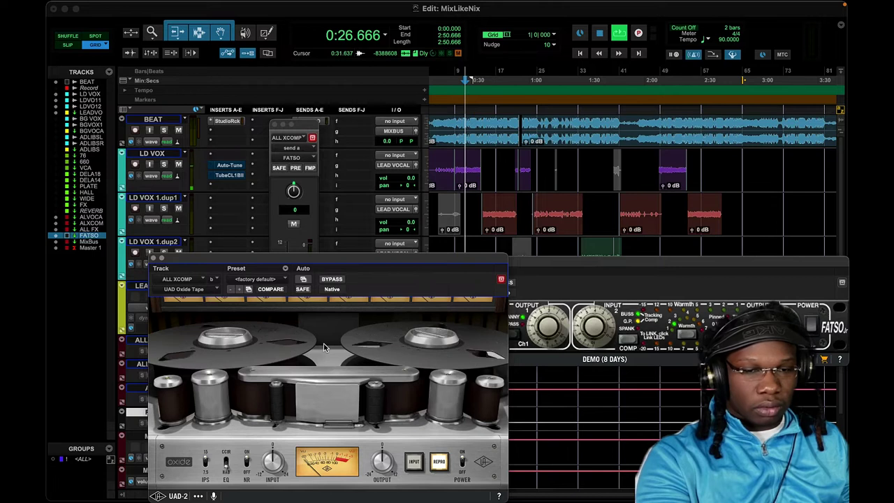
left_click(332, 280)
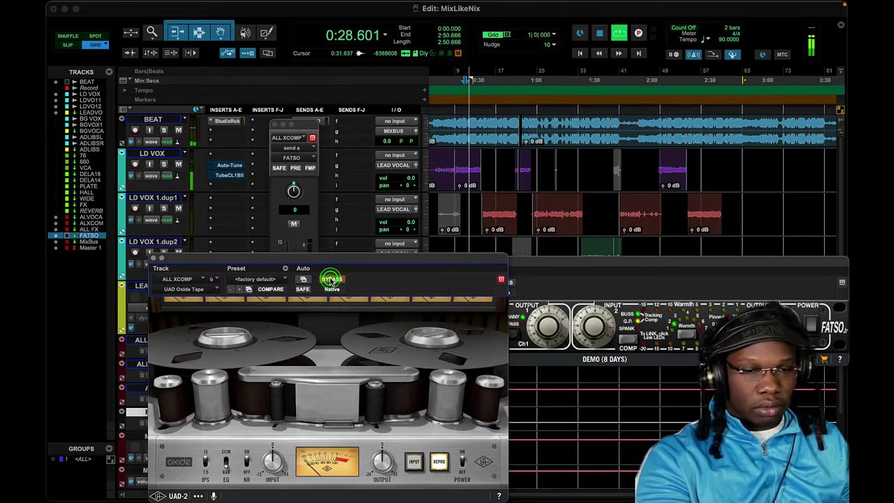
left_click(332, 281)
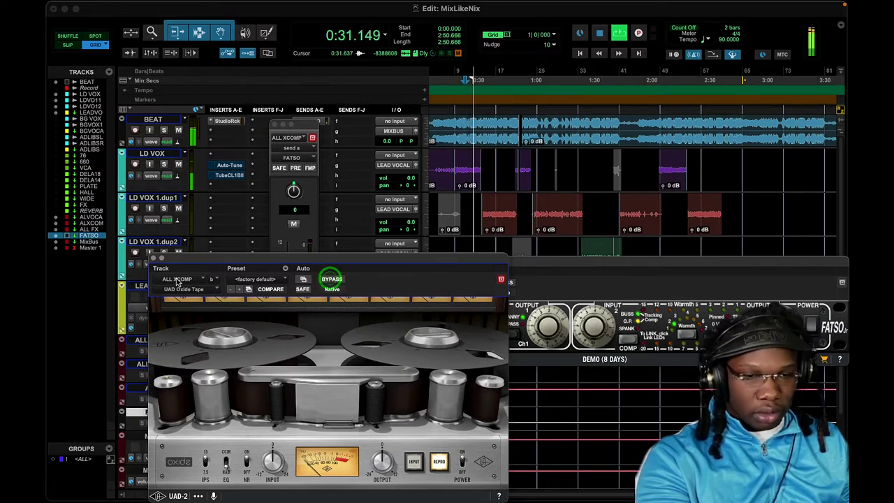
left_click(333, 279)
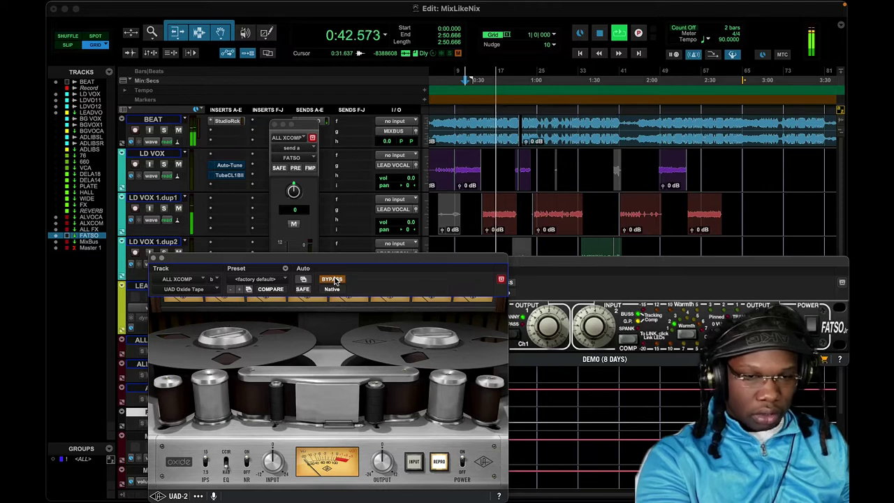
left_click(334, 280)
left_click_drag(344, 261, 285, 201)
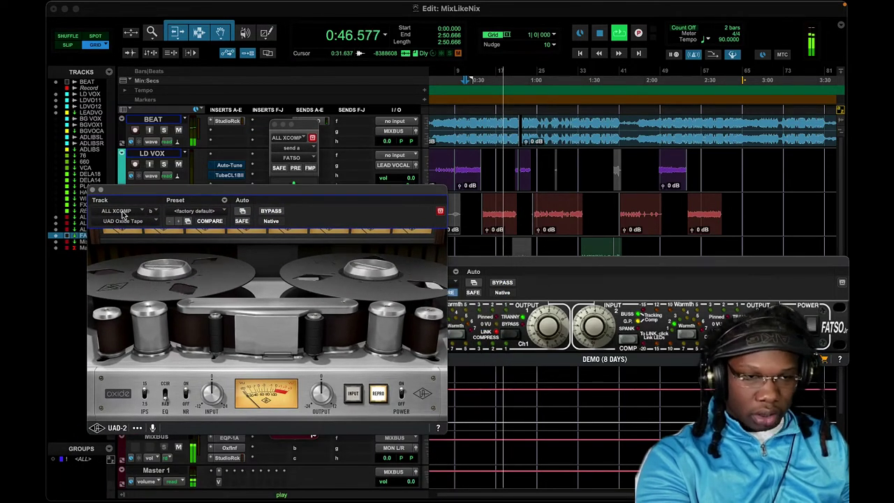
left_click(271, 211)
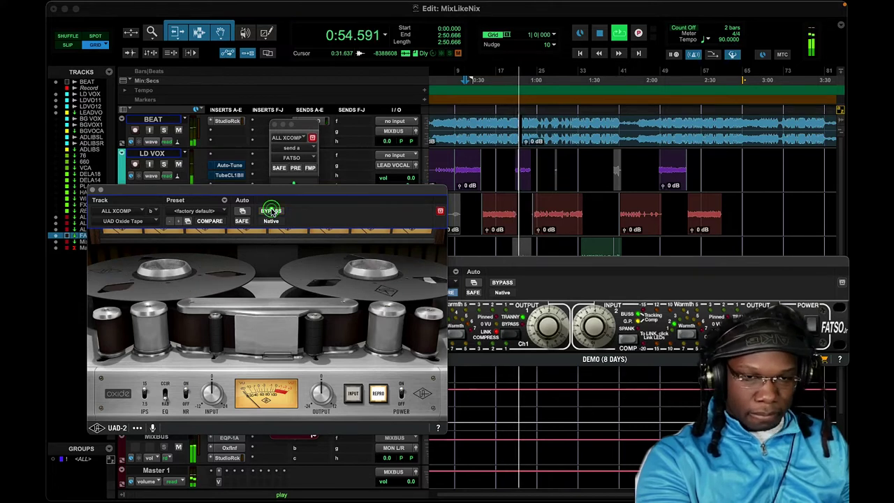
left_click(271, 211)
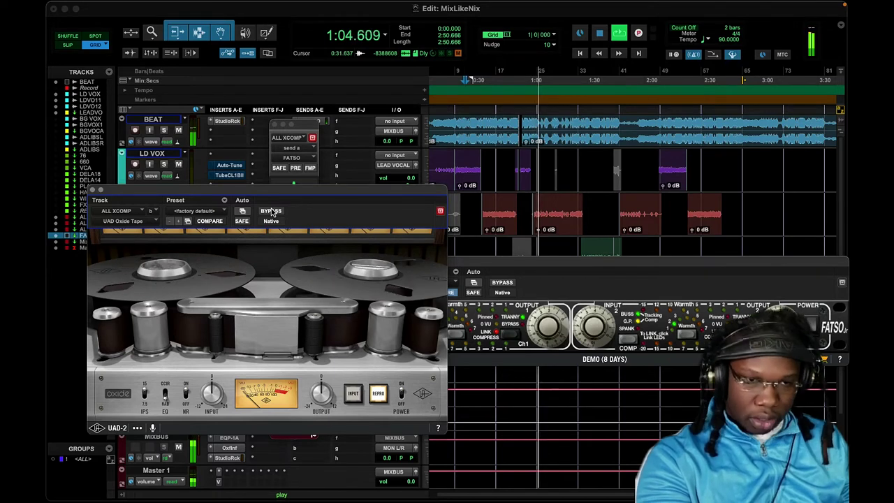
key("space")
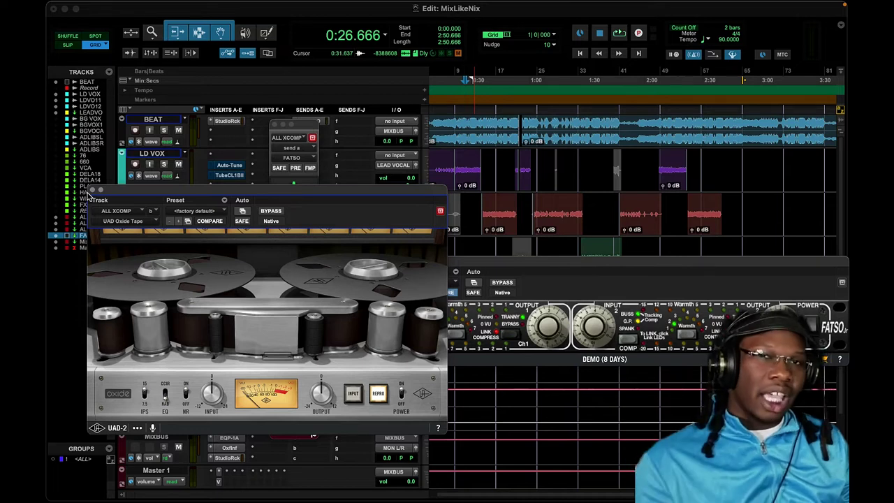
Examine the FATSO Jr. settings and close the Oxide Tape, FATSO Jr. and ALL XCOMP send windows
left_click(481, 270)
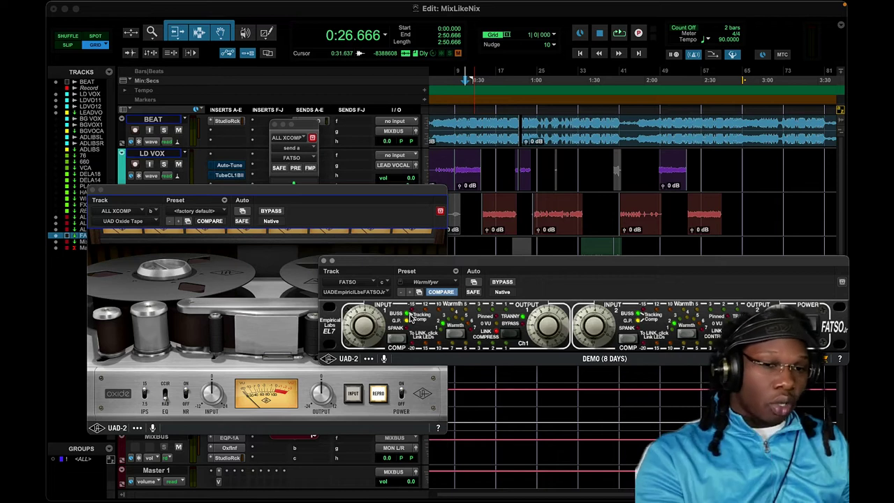
left_click(91, 191)
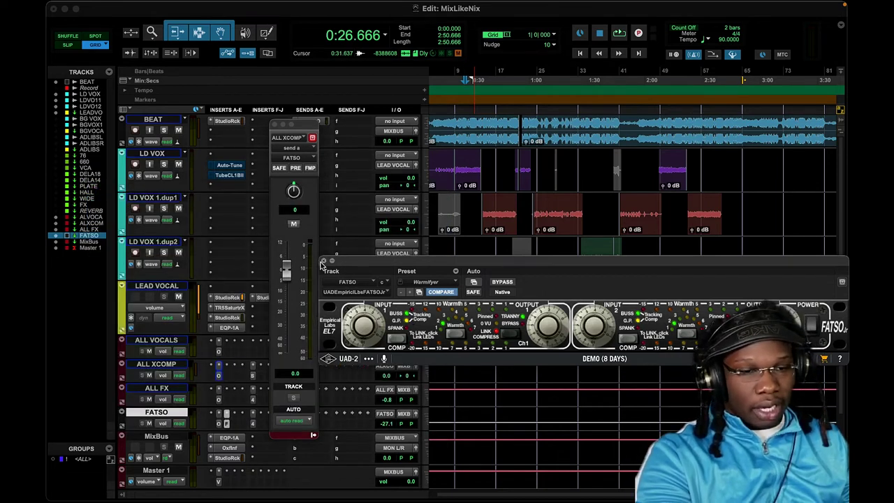
left_click(323, 262)
left_click(273, 123)
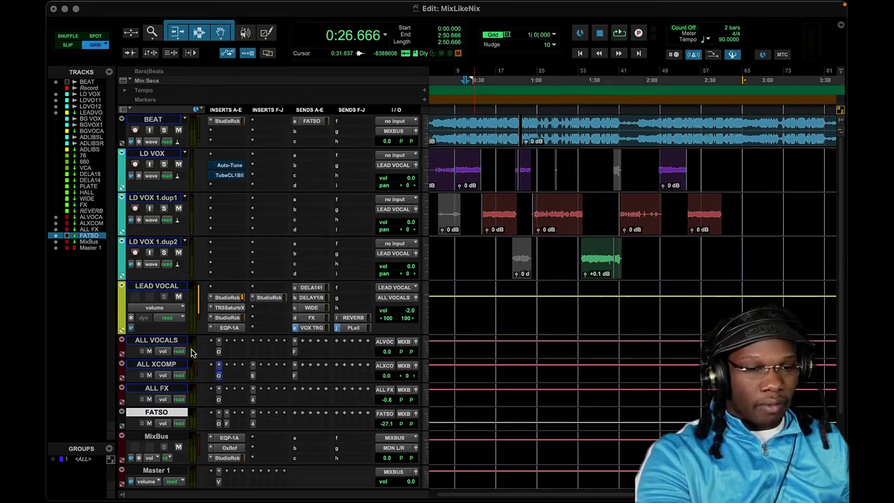
Open the ALL VOCALS track's Oxide Tape insert to examine its settings
left_click(227, 341)
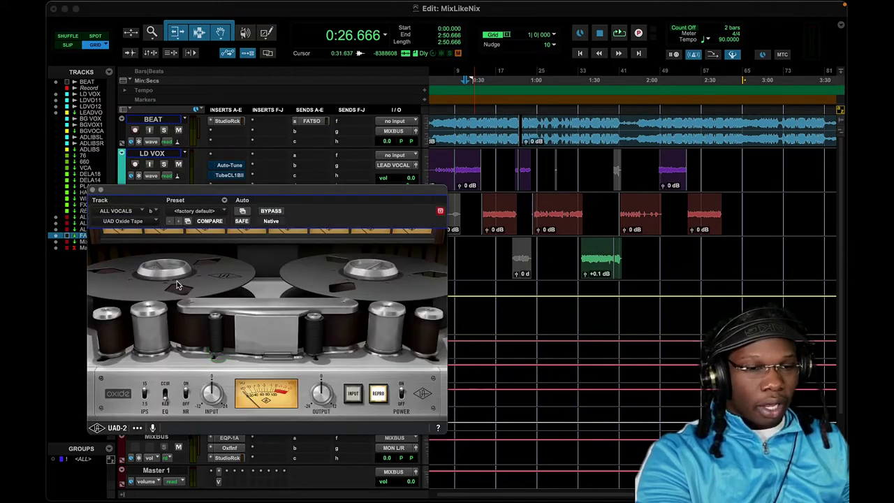
left_click(92, 190)
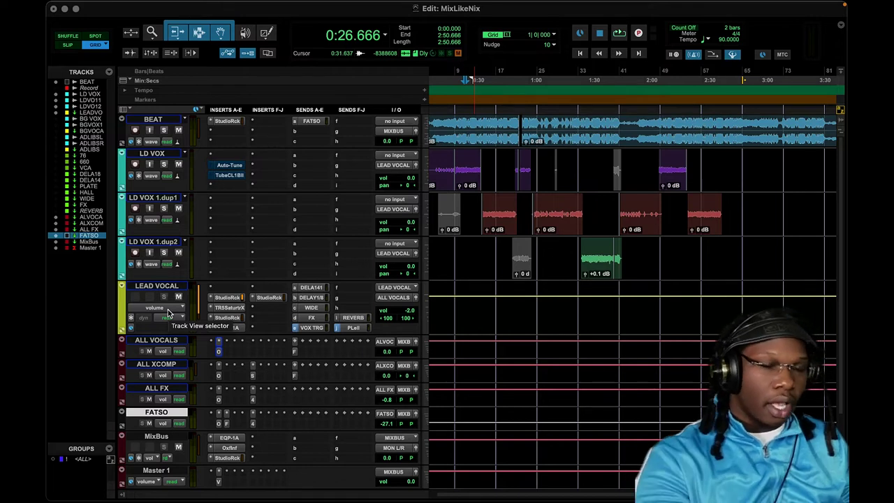
left_click(217, 352)
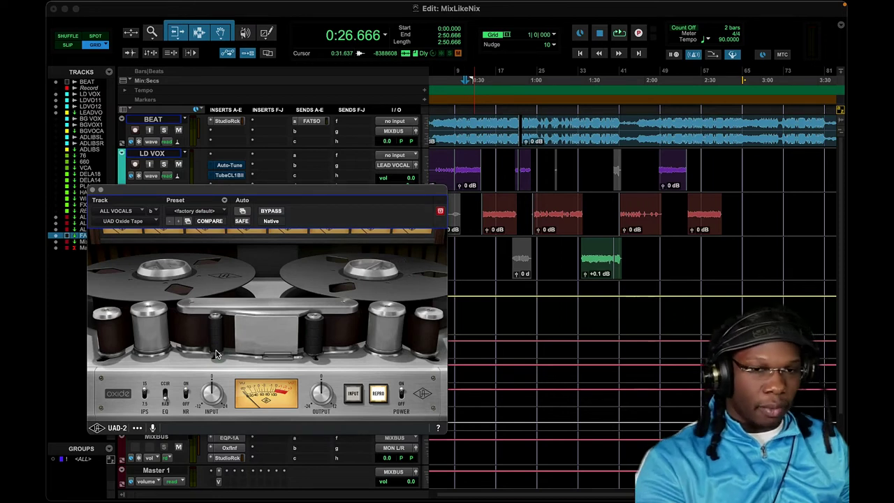
Play the mix from about 0:37, compare ALL VOCALS' Oxide Tape bypassed and active, and close the plug-in with playback stopped and the effect active
left_click(483, 80)
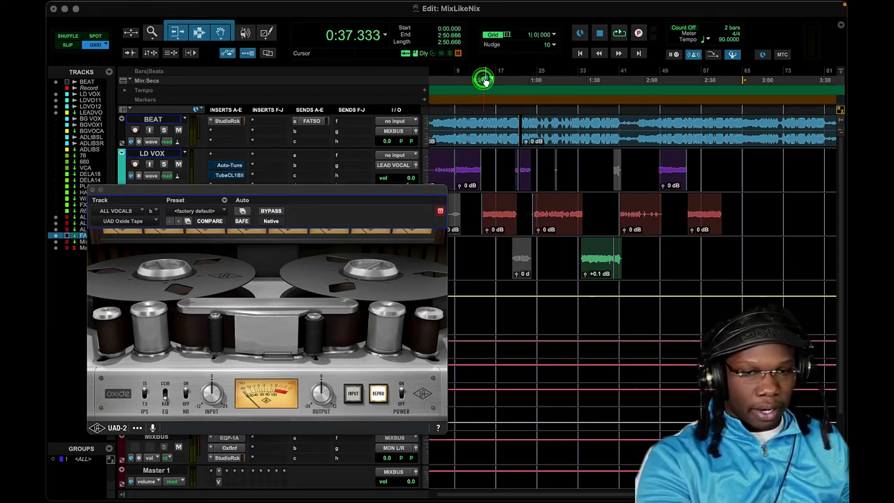
key("space")
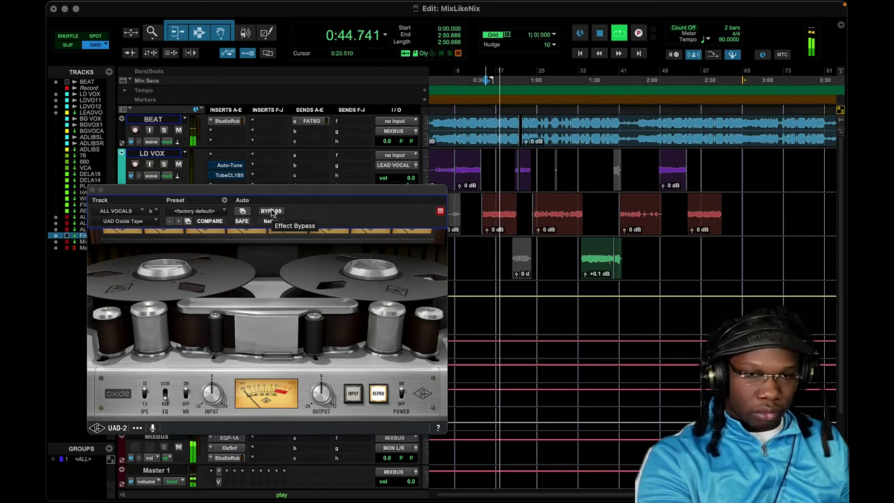
left_click(272, 212)
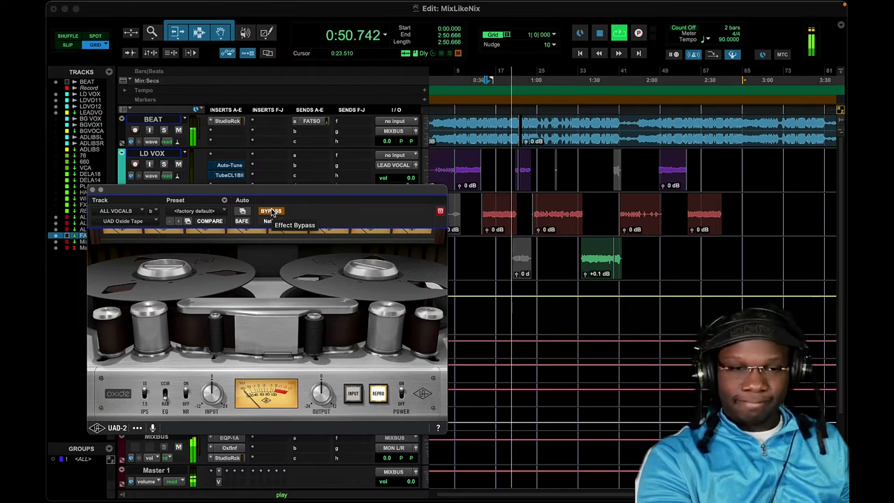
left_click(272, 213)
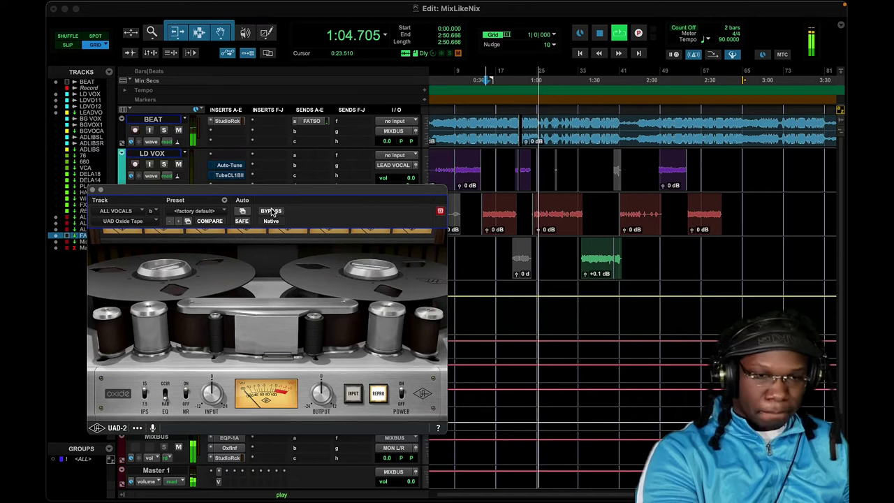
left_click(272, 212)
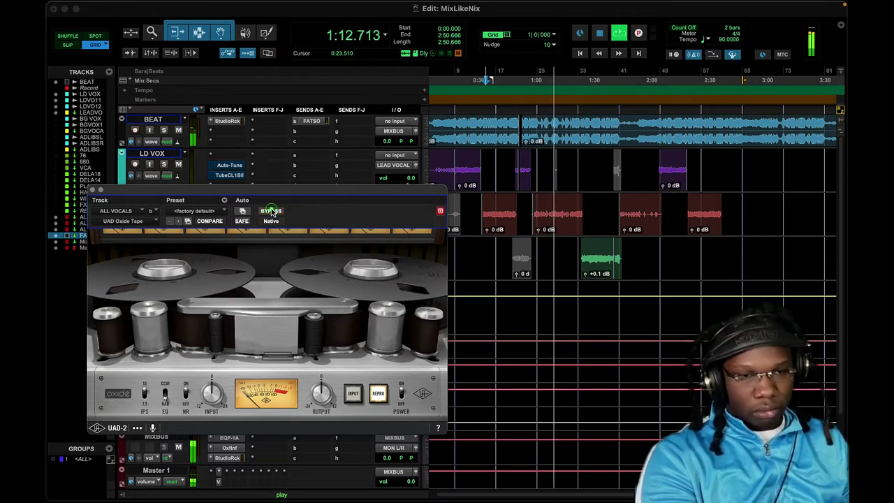
left_click(272, 211)
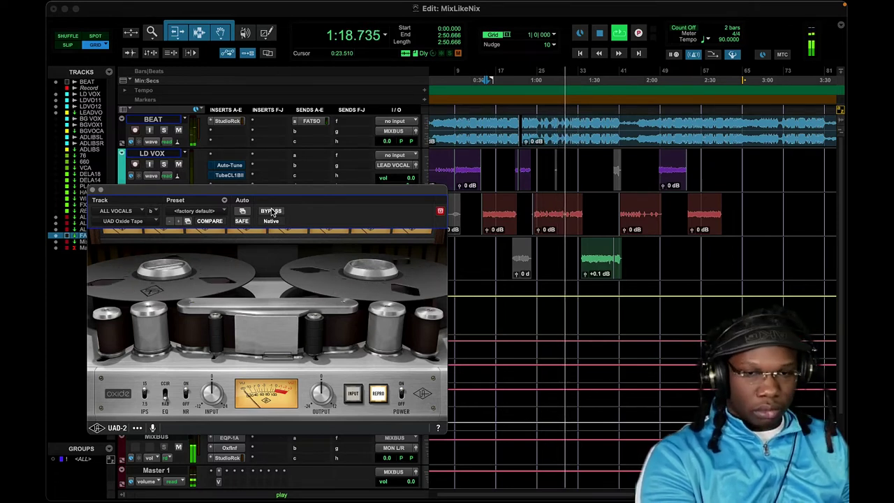
key("space")
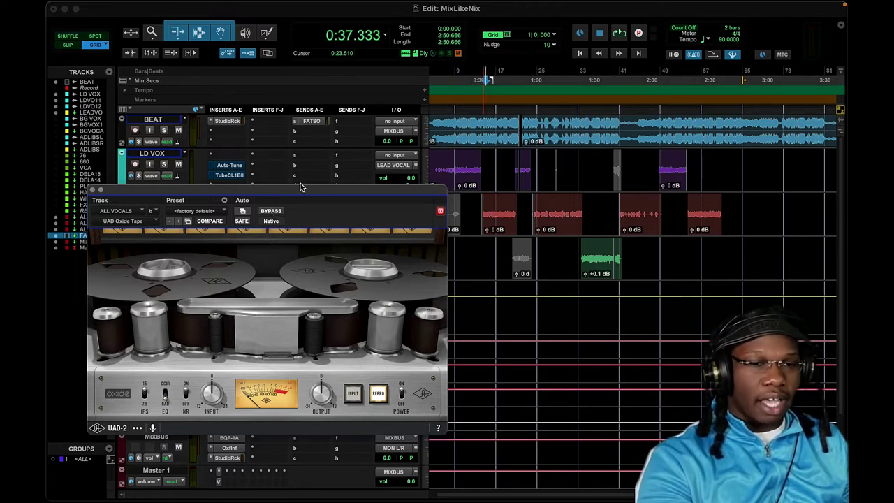
left_click_drag(303, 194, 515, 183)
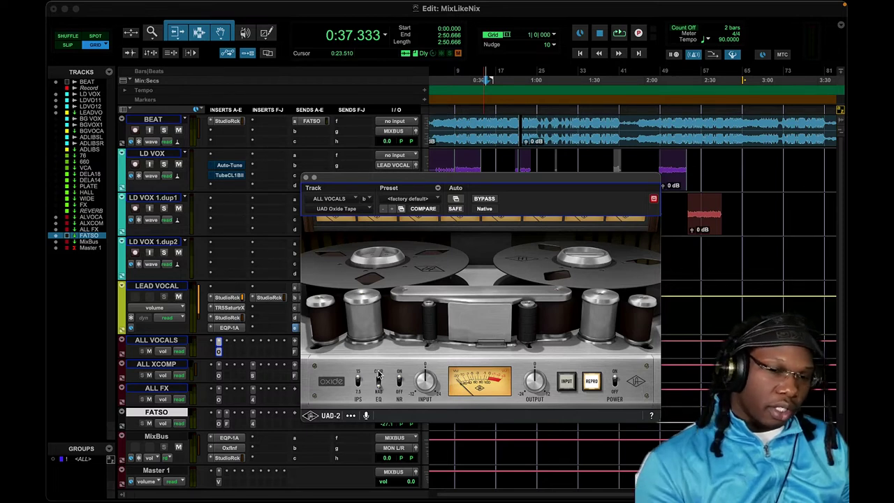
left_click(305, 180)
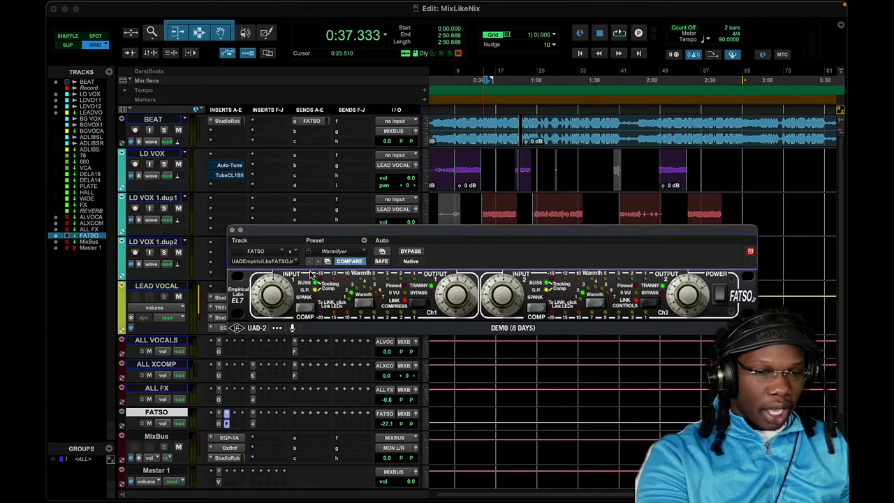
Close the FATSO Jr. plug-in, examine band 1 of the FATSO track's REQ 4 equalizer and close the equalizer
left_click(232, 230)
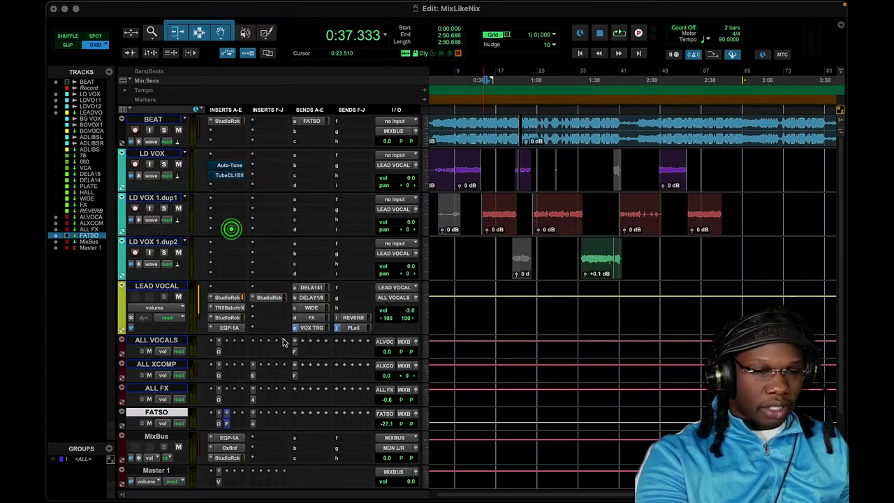
scroll(318, 400, "down", 2)
scroll(318, 401, "up", 2)
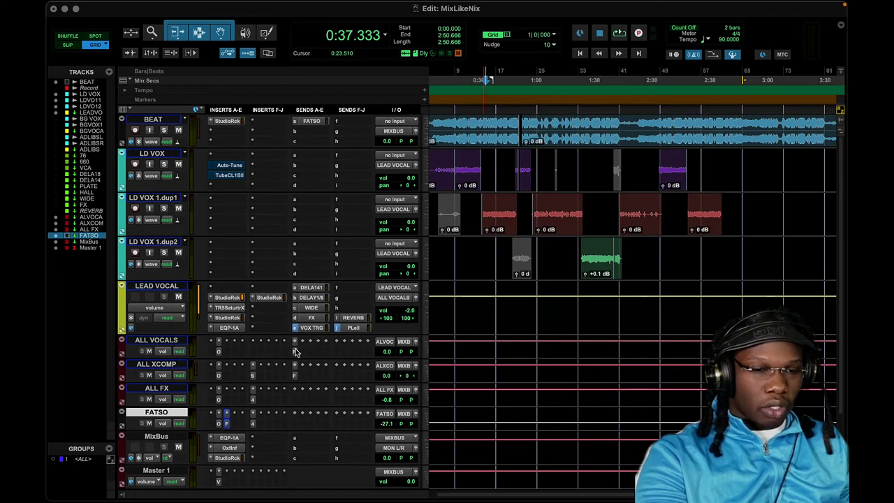
scroll(297, 353, "down", 1)
left_click(253, 369)
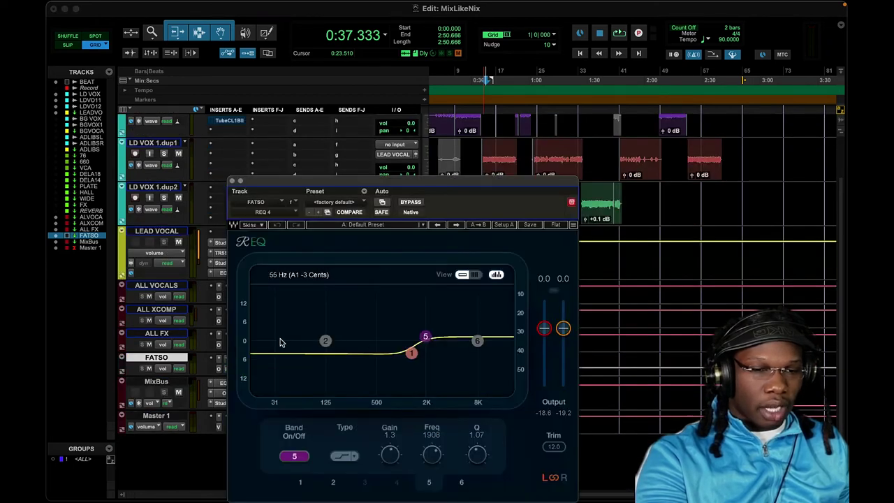
left_click(411, 353)
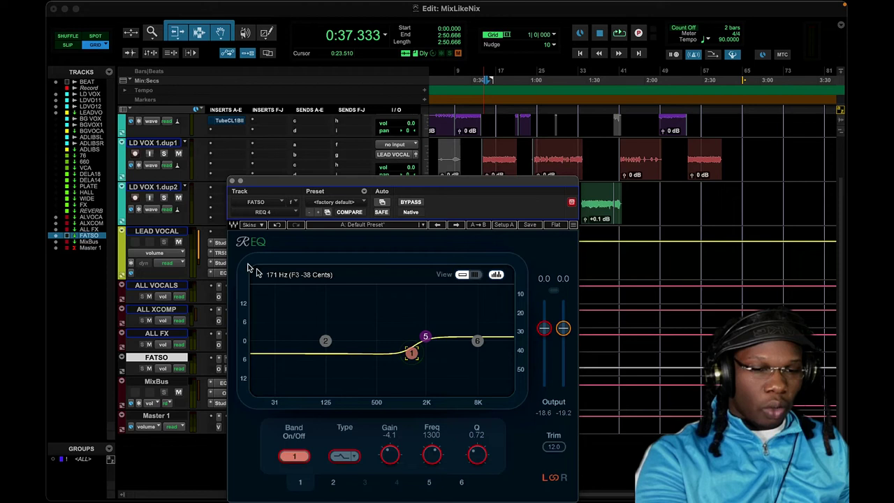
left_click(231, 180)
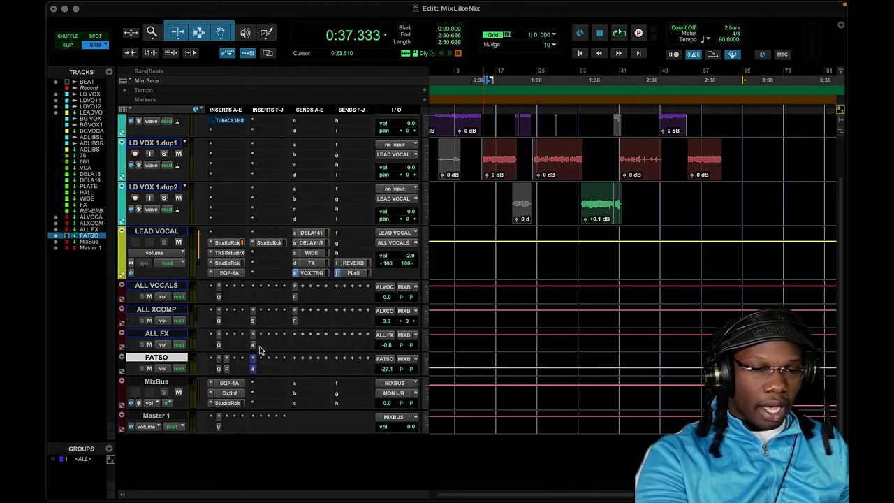
Open the ALL FX track's REQ 4 equalizer, examine its band 1 settings and close it
left_click(253, 345)
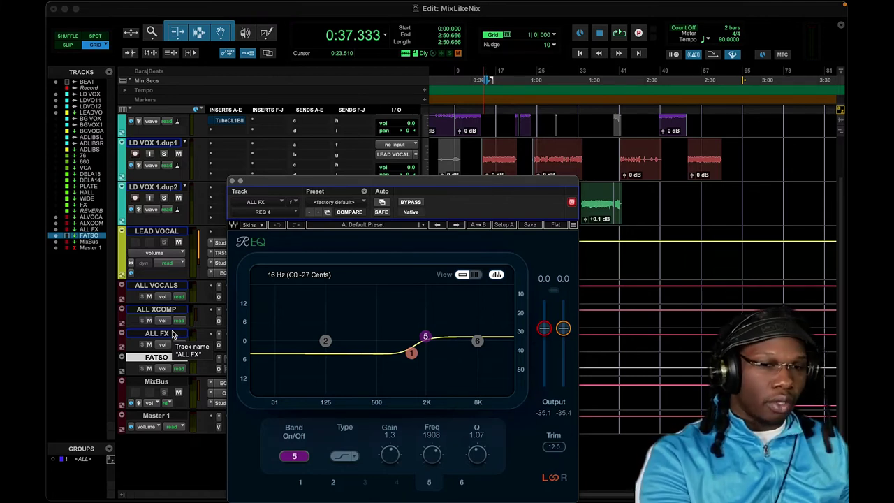
left_click(412, 354)
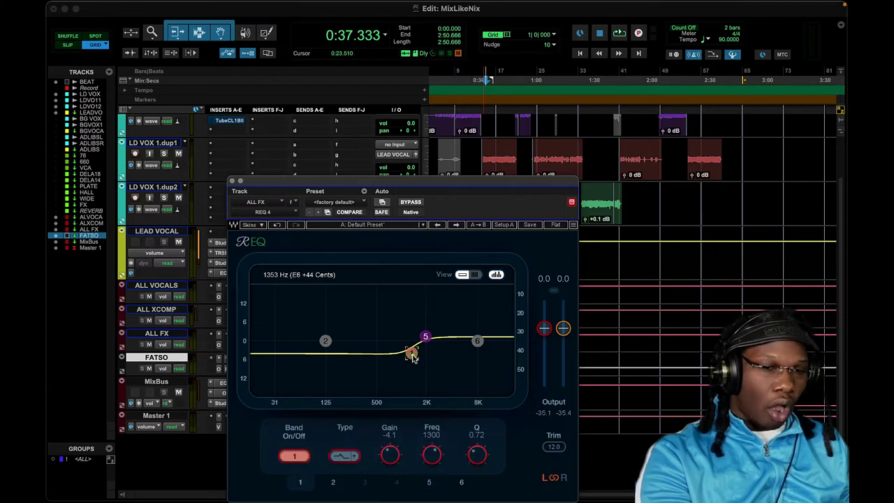
left_click(233, 175)
left_click(159, 279)
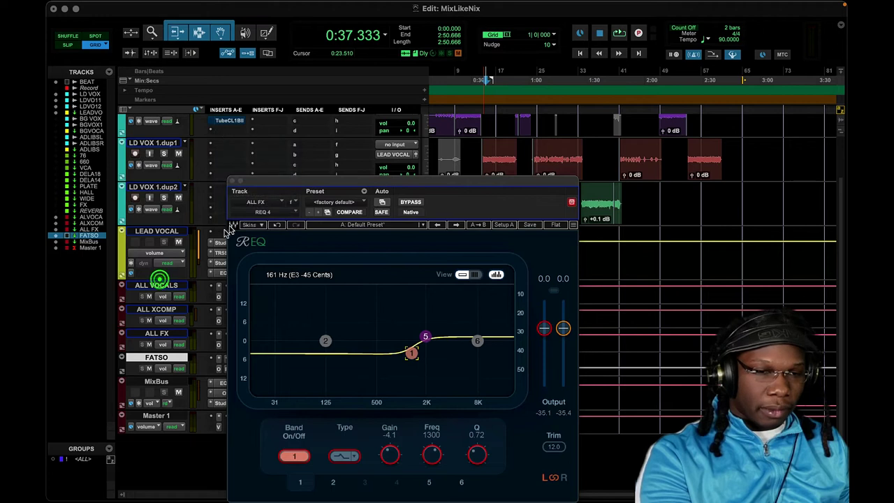
left_click(232, 179)
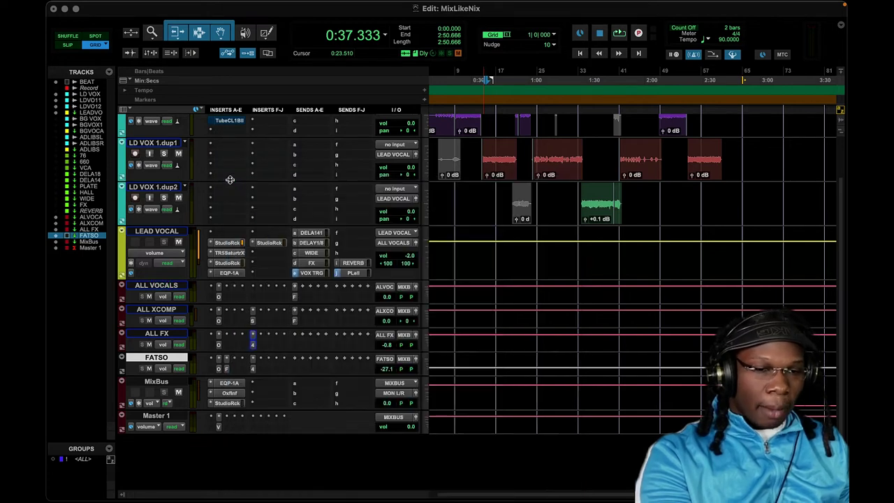
Reopen the FATSO track's REQ 4 equalizer to review its curve, and close it
left_click(253, 369)
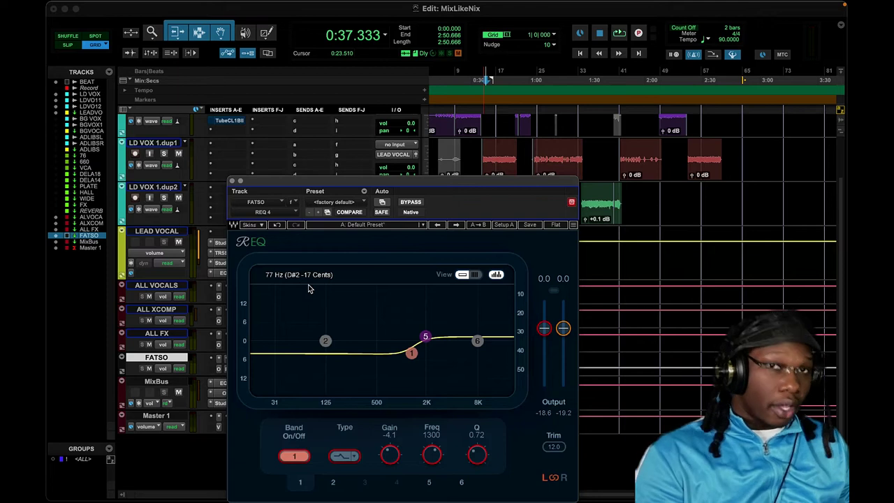
left_click(232, 181)
scroll(230, 180, "up", 2)
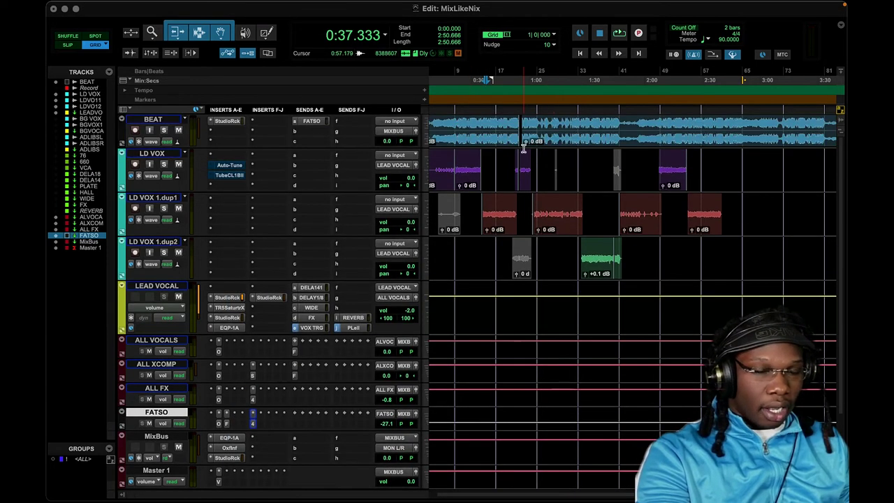
Play the mix from 0:16 with FATSO Jr. open, compare the FATSO track active and muted, and stop with the plug-in closed and FATSO muted
left_click(447, 79)
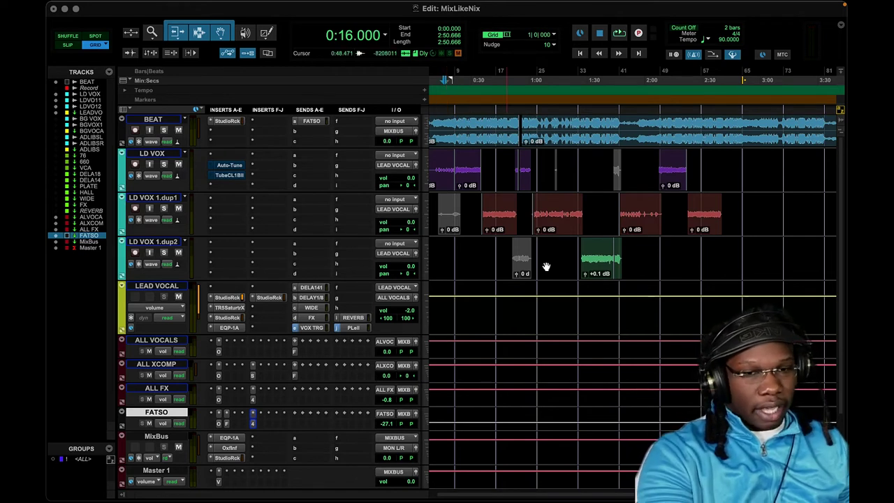
left_click(447, 83)
key("space")
scroll(255, 284, "down", 3)
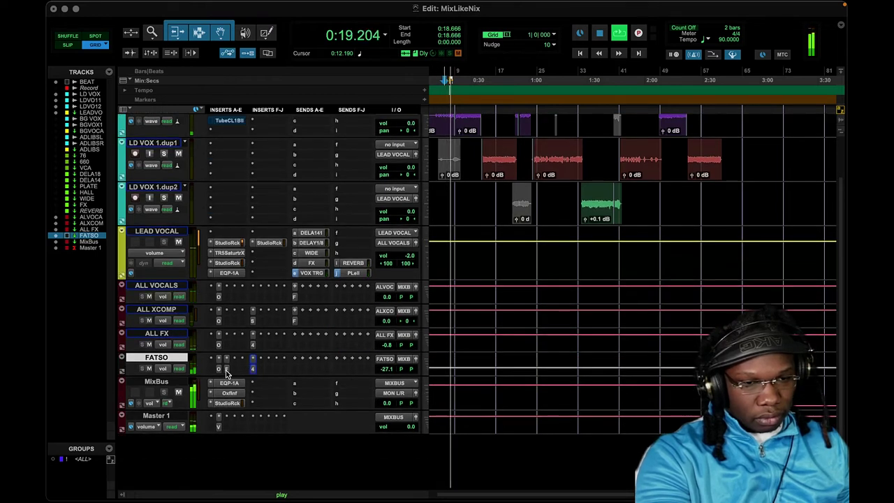
left_click(224, 371)
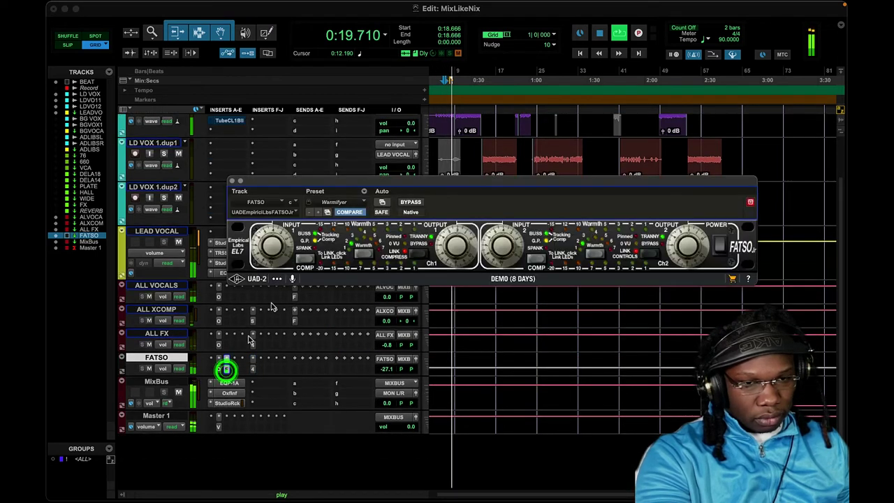
left_click(148, 368)
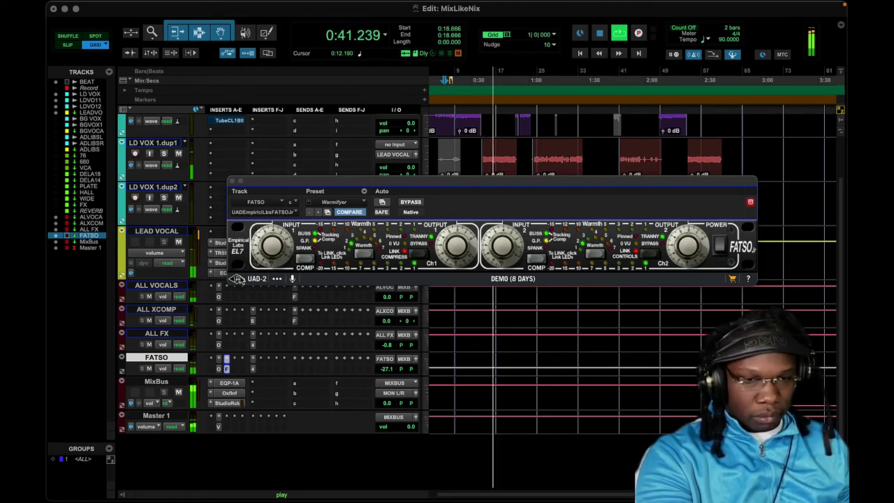
left_click(275, 241)
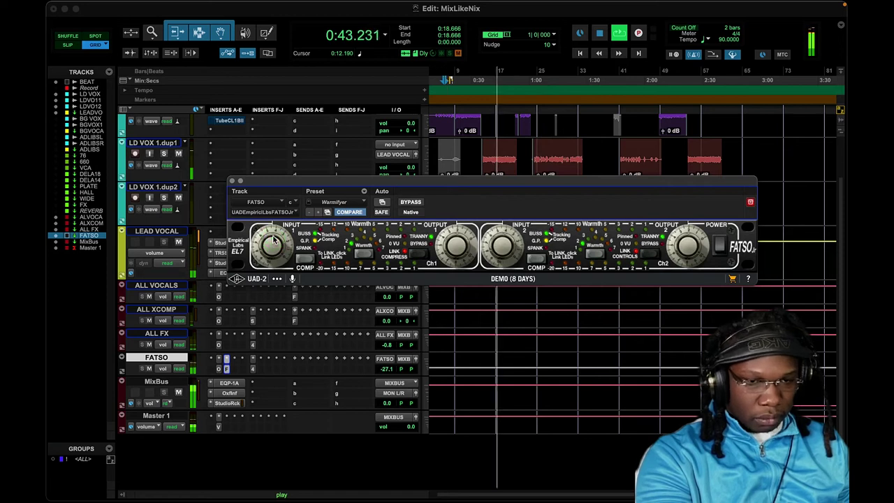
left_click(148, 368)
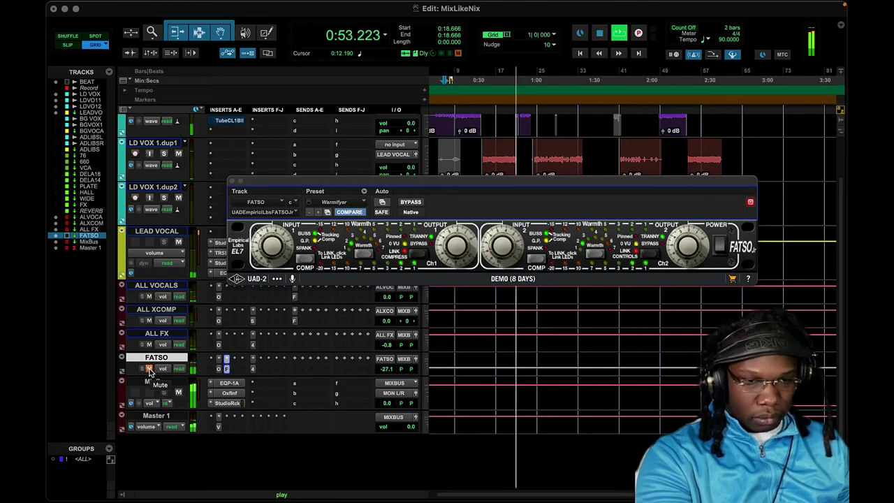
left_click(233, 181)
scroll(572, 305, "up", 3)
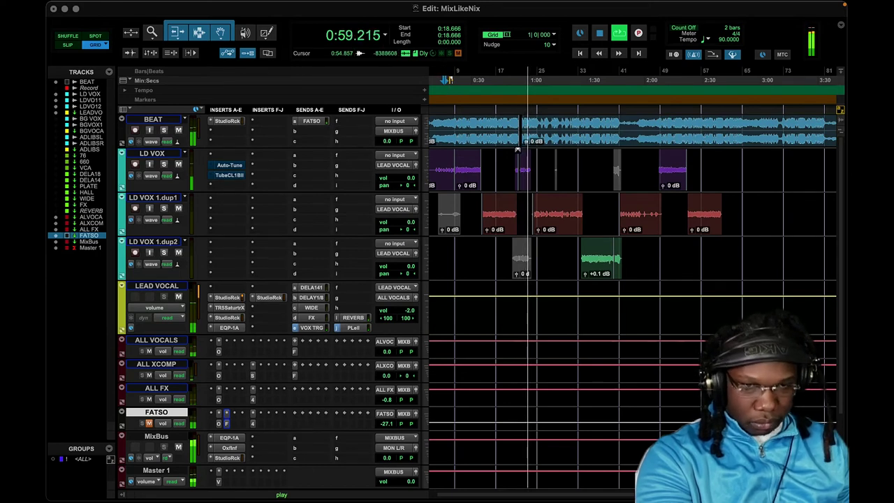
key("space")
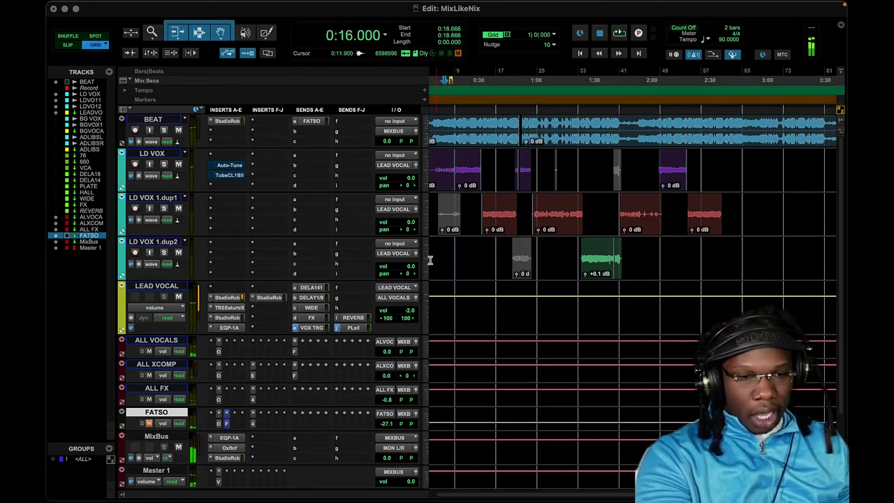
Play the mix from 0:45.333 and unmute the FATSO track during playback
left_click(510, 81)
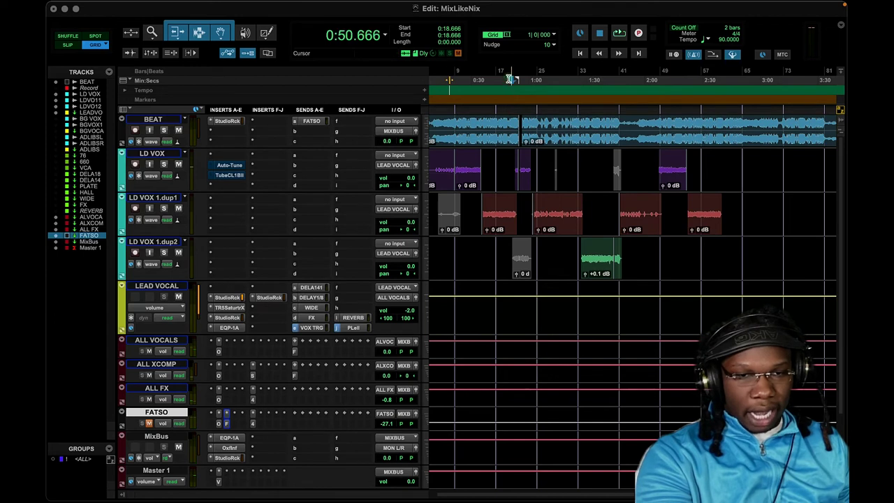
scroll(523, 273, "down", 2)
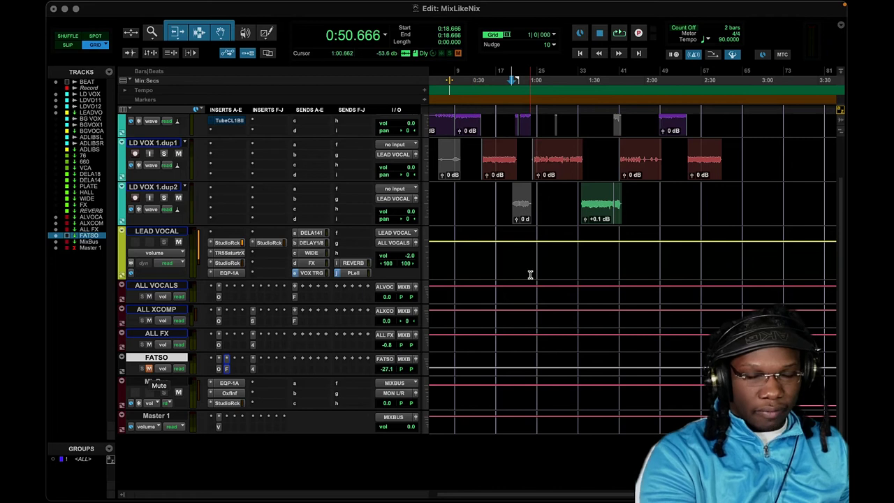
scroll(530, 274, "up", 2)
left_click(500, 81)
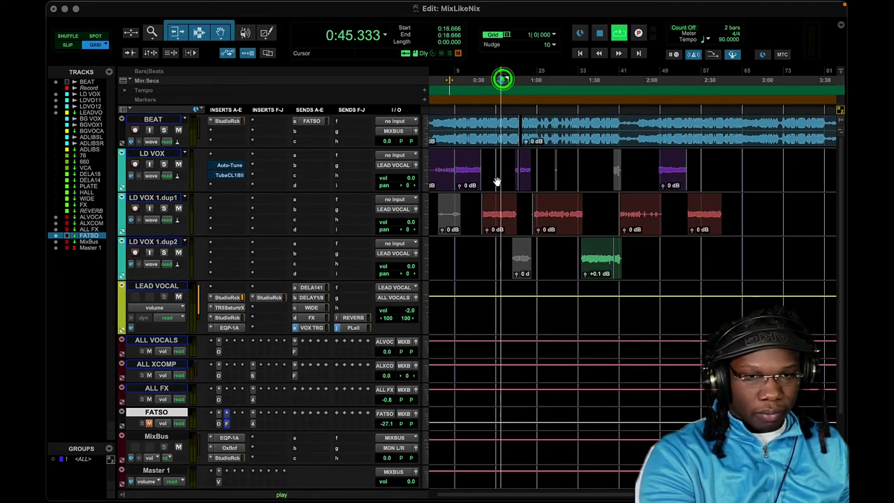
key("space")
scroll(508, 249, "down", 2)
left_click(148, 368)
scroll(535, 370, "up", 2)
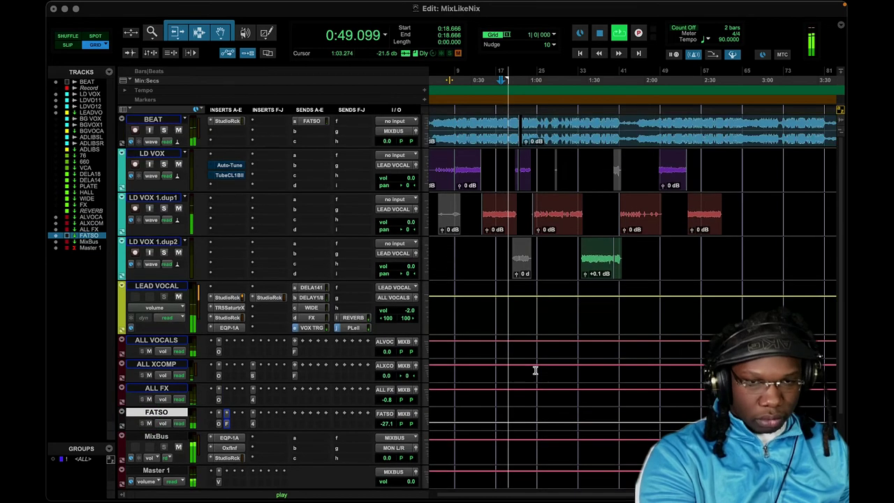
Replay the mix from 0:45.333, compare FATSO muted and active with FATSO Jr. open, and stop with the track unmuted
key("t")
key("t")
key("r")
scroll(557, 328, "down", 2)
scroll(557, 350, "up", 2)
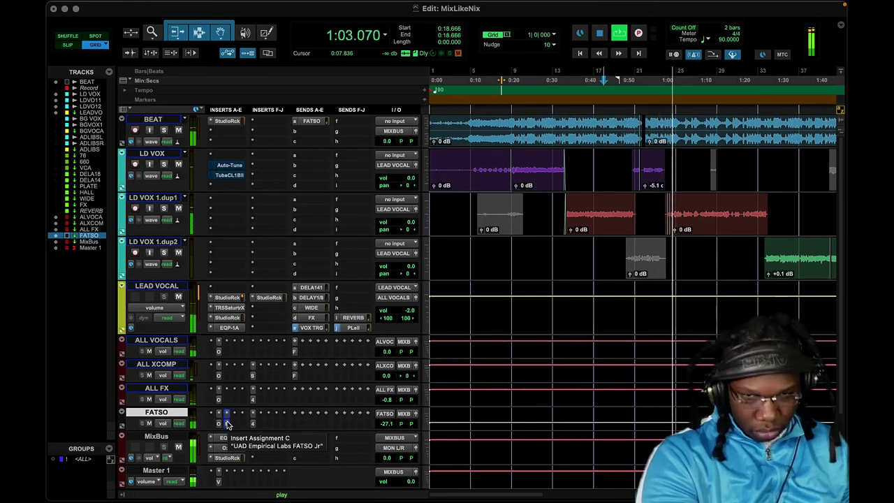
key("space")
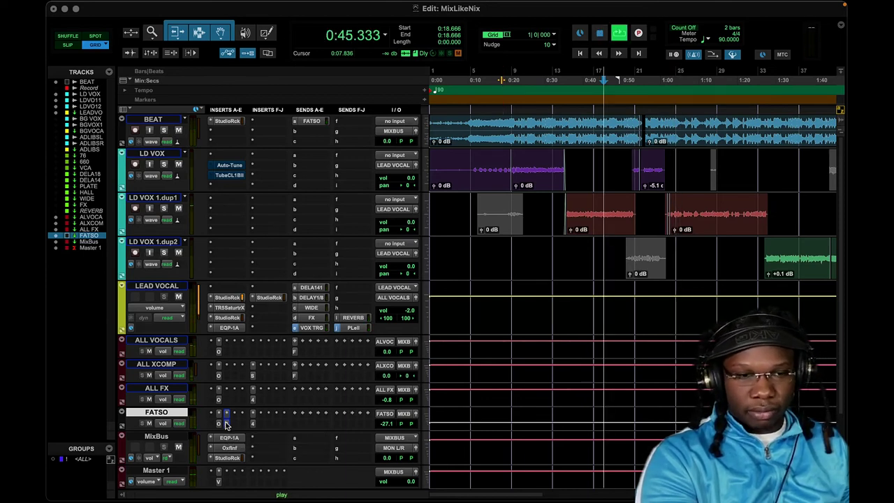
key("space")
left_click(149, 423)
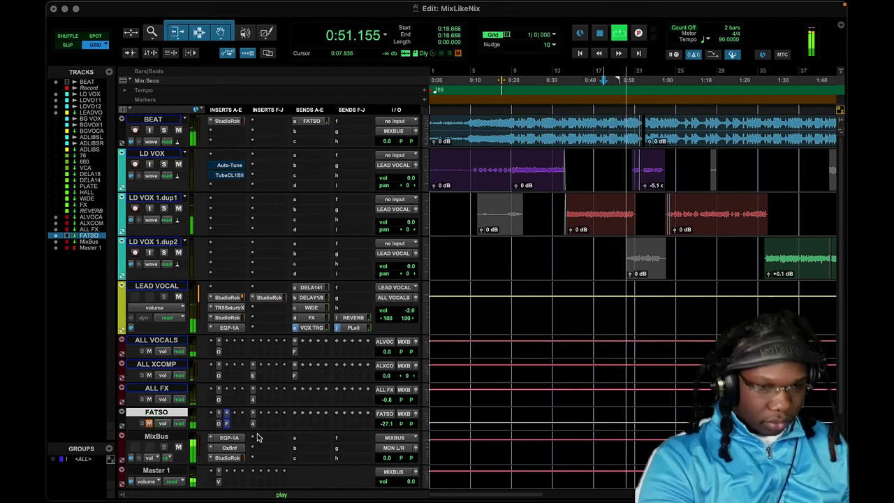
left_click(227, 416)
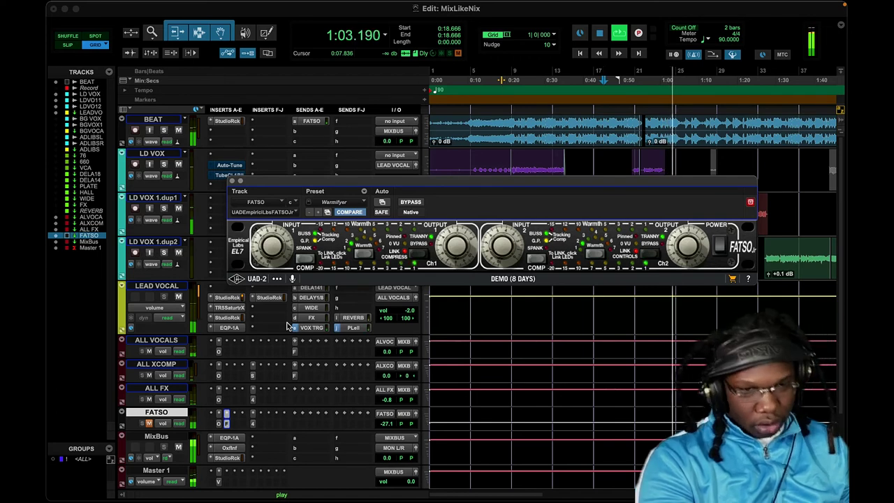
key("space")
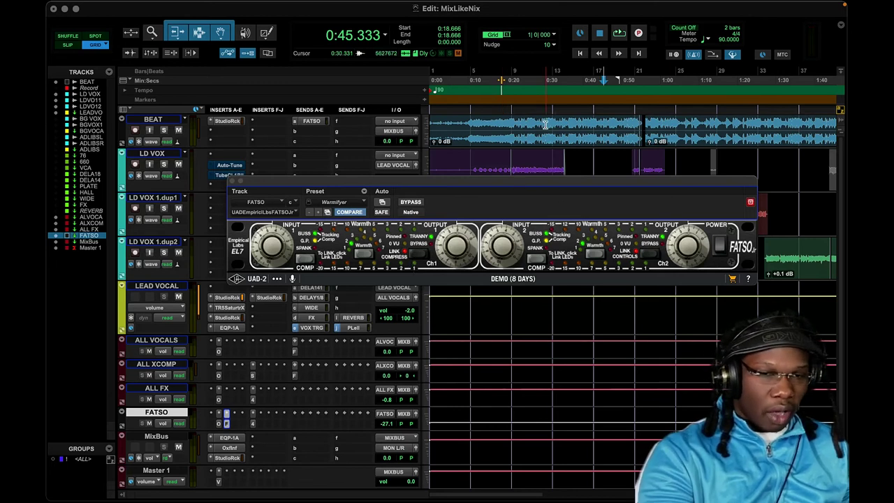
Open the BEAT track's send to FATSO beside the FATSO Jr. plug-in and solo BEAT
left_click_drag(401, 189, 401, 198)
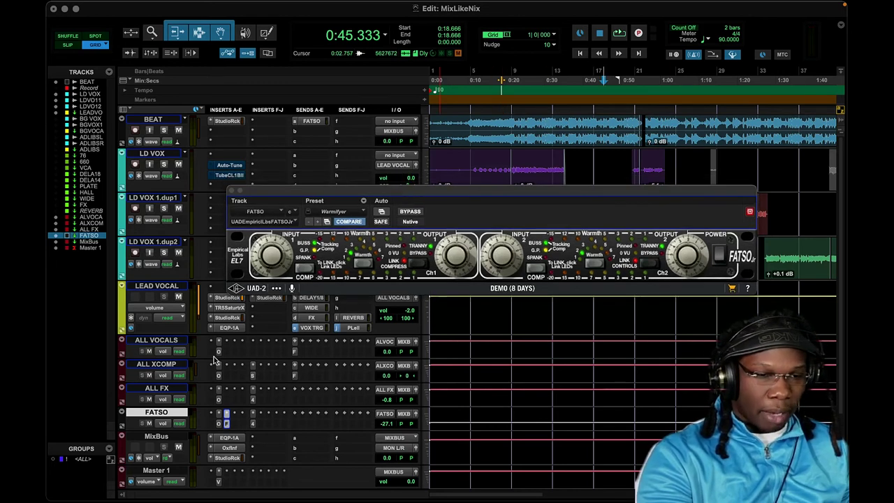
left_click(314, 121)
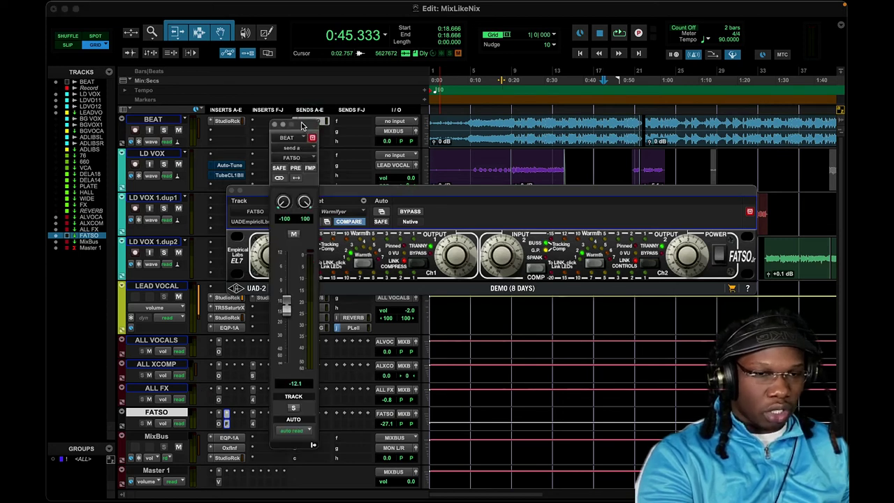
left_click(164, 130)
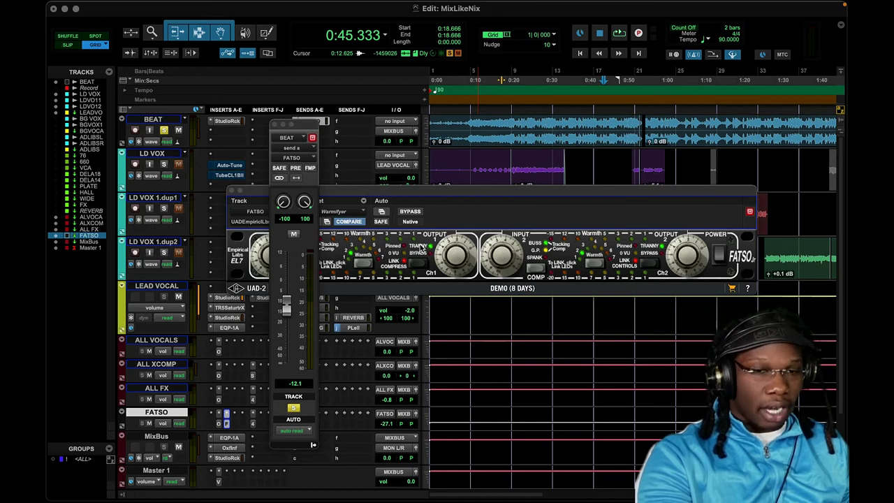
Play the soloed beat from 0:21.333 to examine how FATSO Jr. processes it, and stop playback
key("space")
left_click(512, 82)
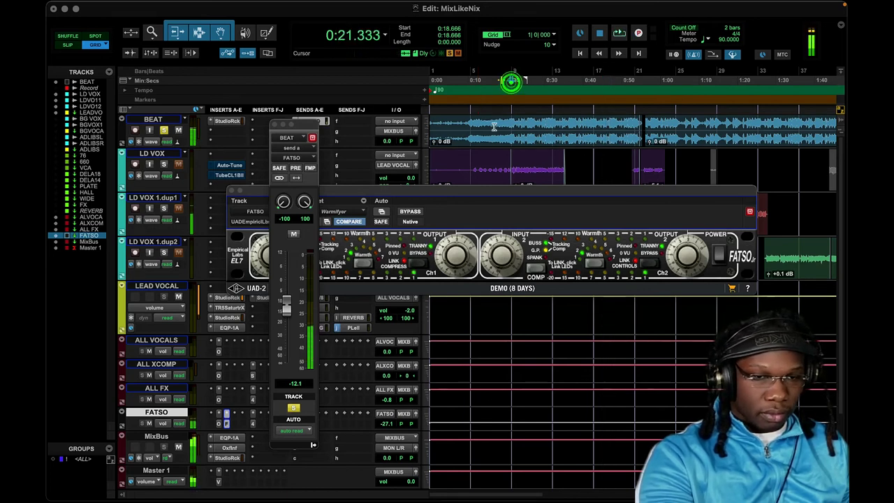
left_click(417, 268)
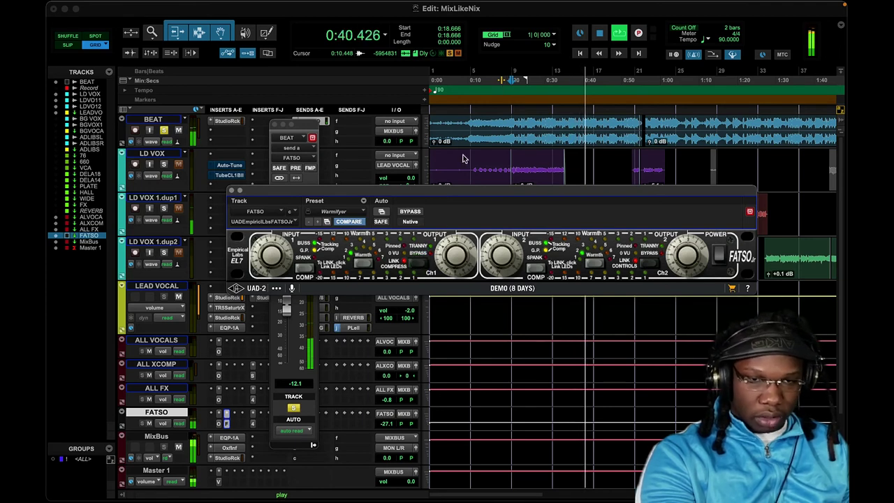
left_click(504, 96)
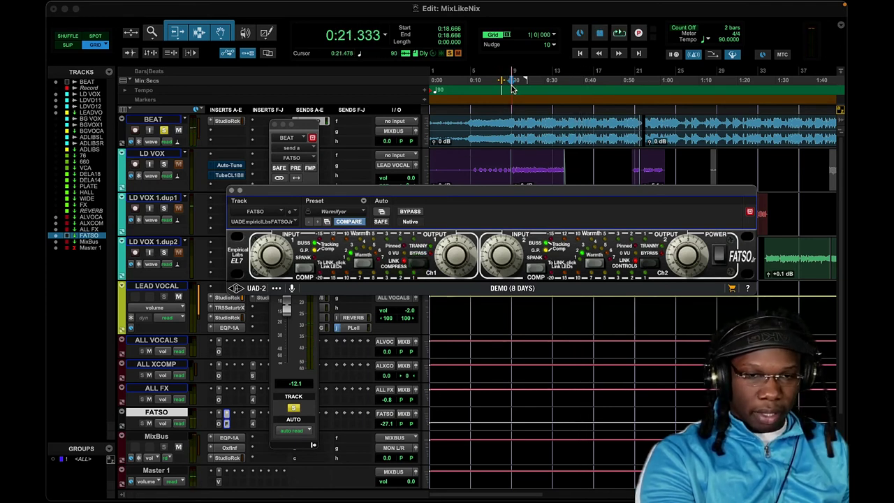
key("space")
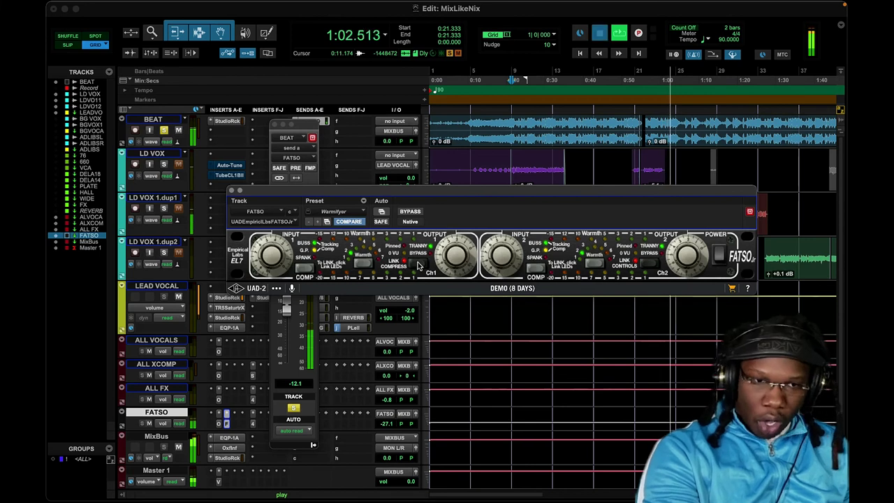
key("space")
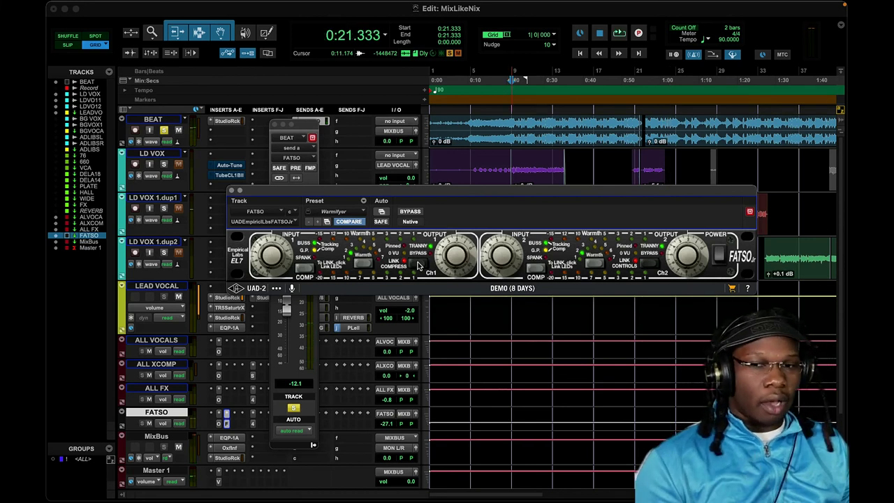